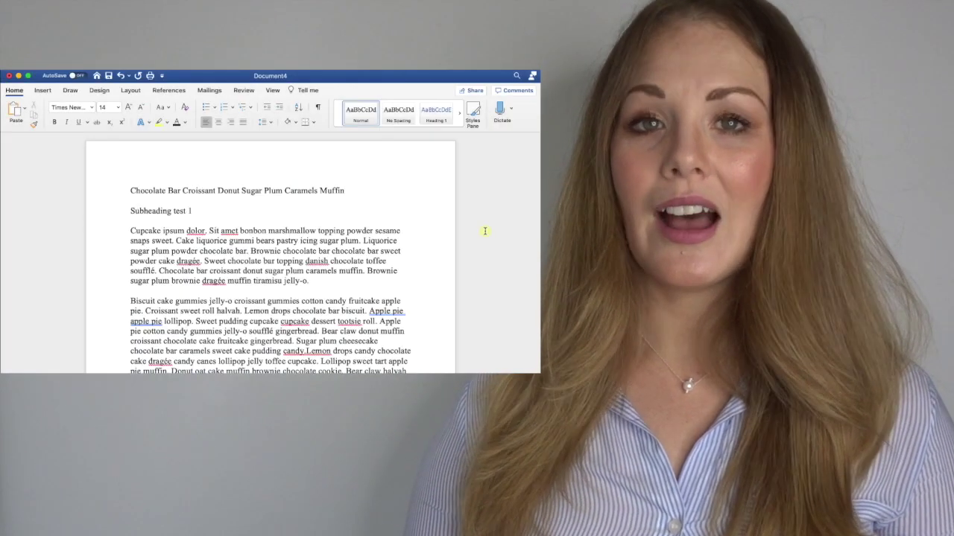
# Format the title "Chocolate Bar Croissant Donut Sugar Plum Caramels Muffin" in Arial Bold.
pyautogui.moveTo(352, 191); pyautogui.dragTo(129, 190)
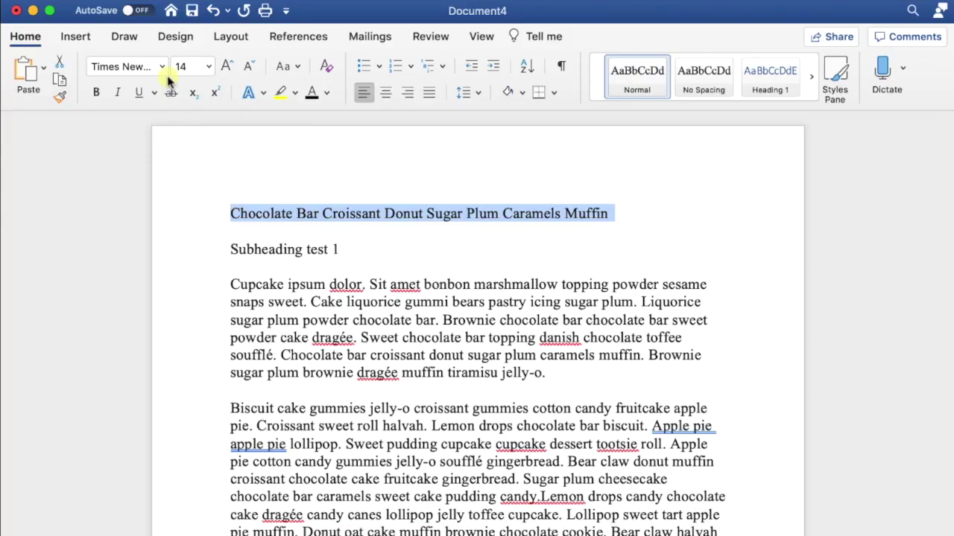
pyautogui.click(100, 94)
pyautogui.moveTo(182, 199)
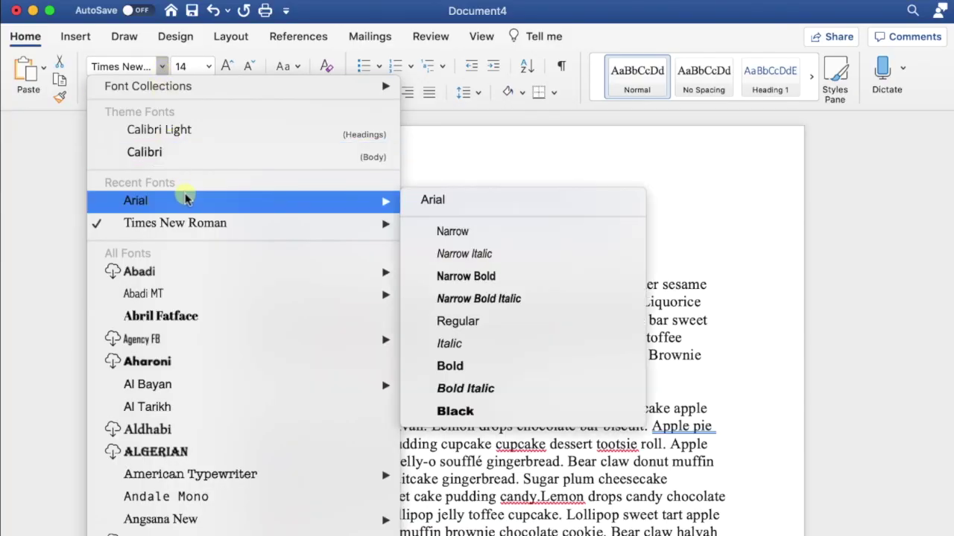
pyautogui.click(525, 365)
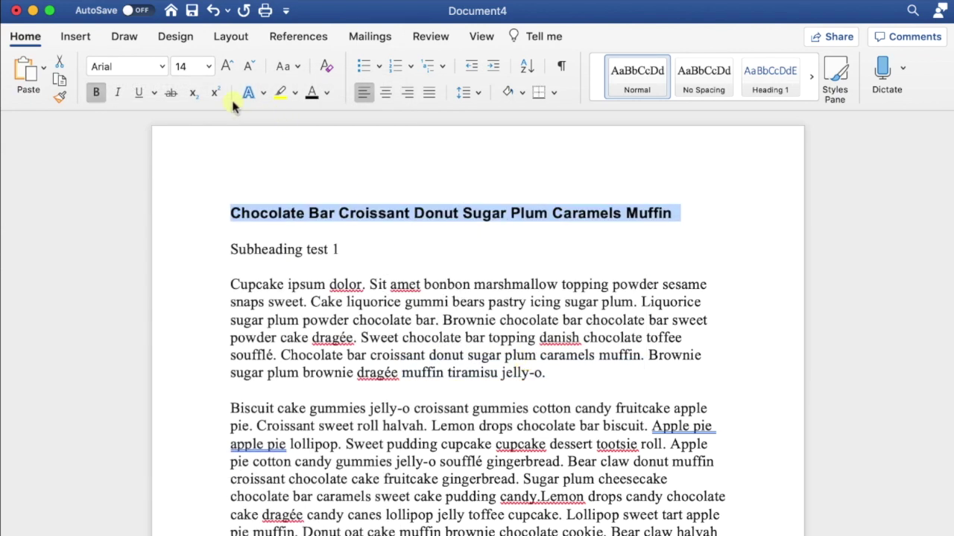
# Update the Heading 1 style to match the bold Arial title.
pyautogui.rightClick(767, 81)
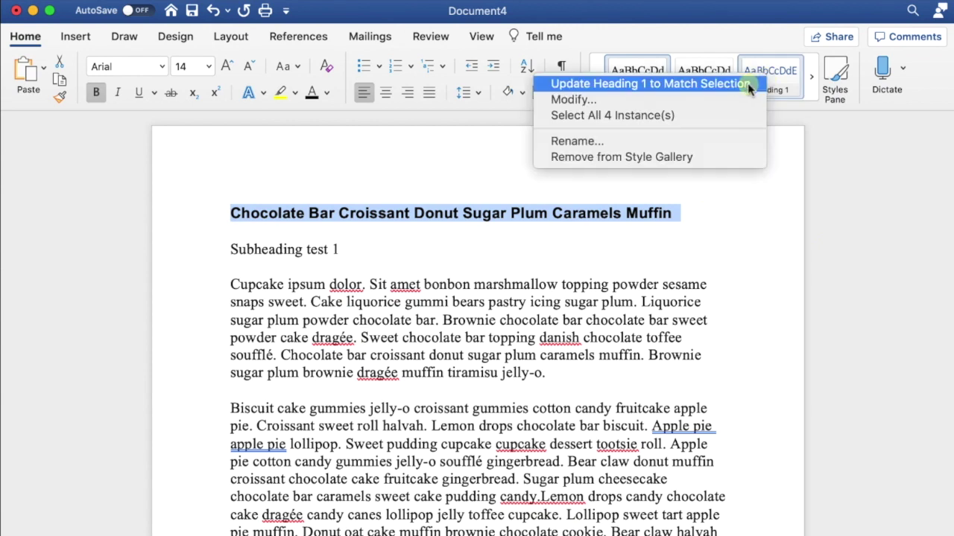
pyautogui.click(741, 84)
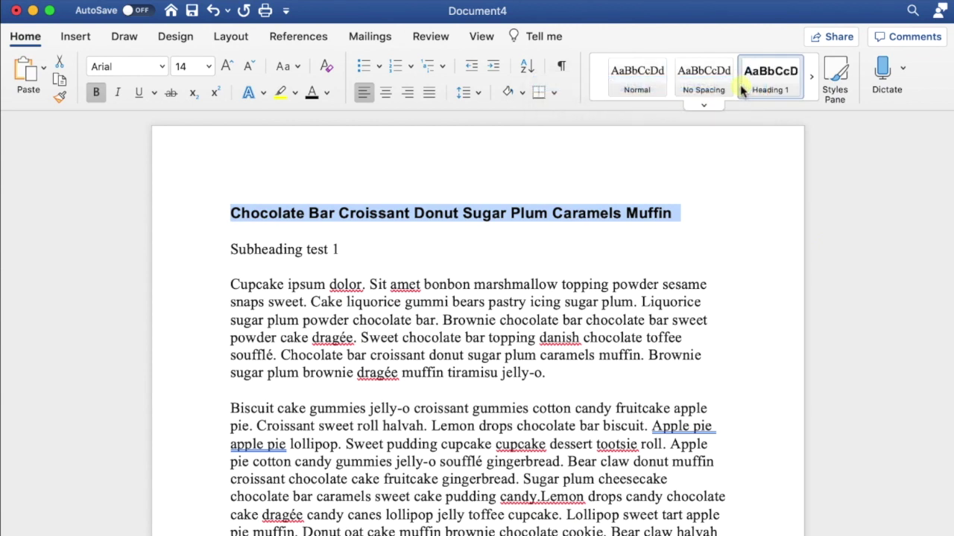
pyautogui.click(700, 219)
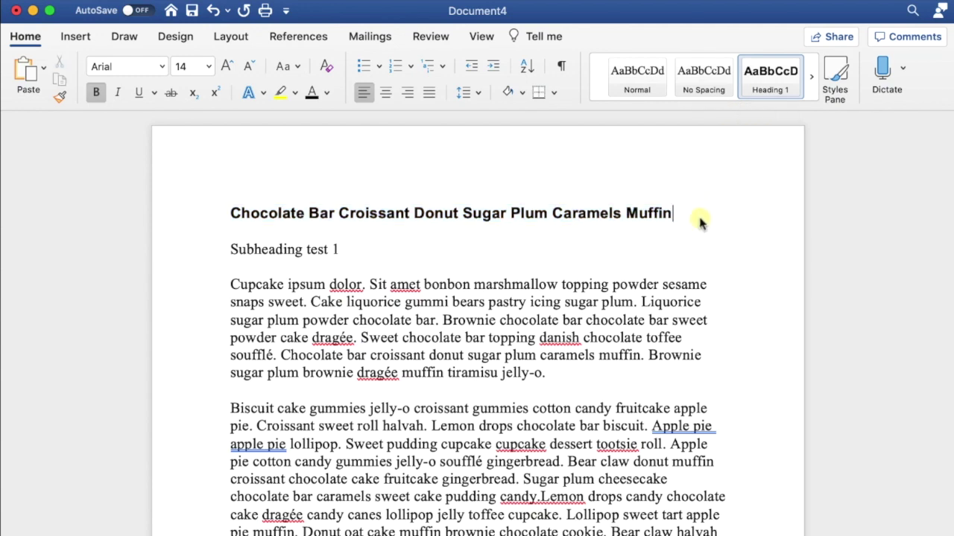
# Apply the Heading 1 style to the line "Caerphilly Parmesan the Big Cheese" on the second page.
pyautogui.scroll(-5, 701, 218)
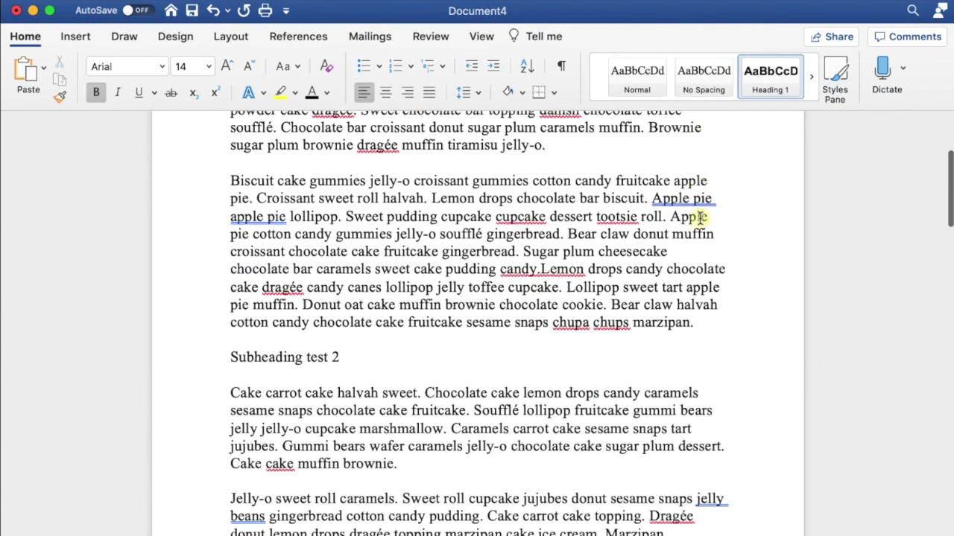
pyautogui.scroll(-12, 701, 218)
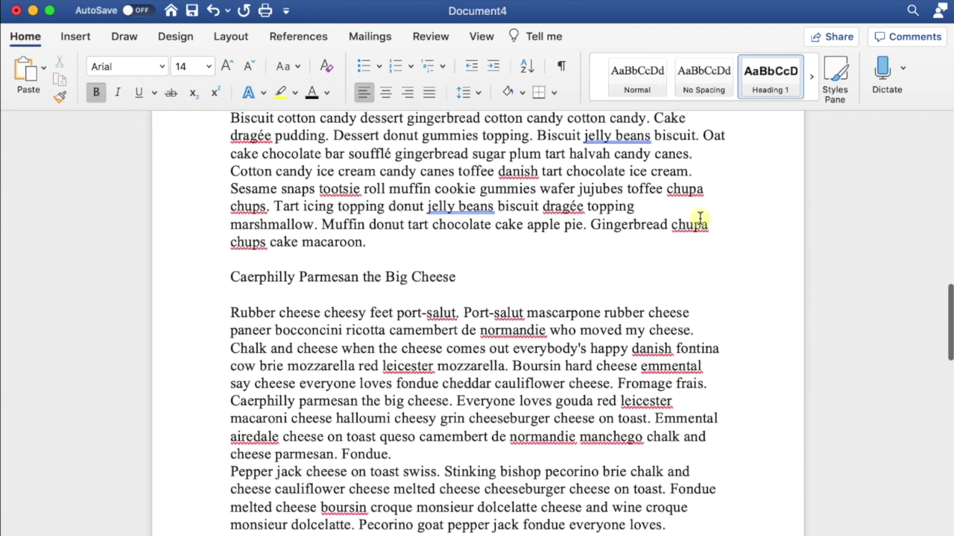
pyautogui.scroll(-1, 700, 218)
pyautogui.moveTo(479, 240); pyautogui.dragTo(219, 251)
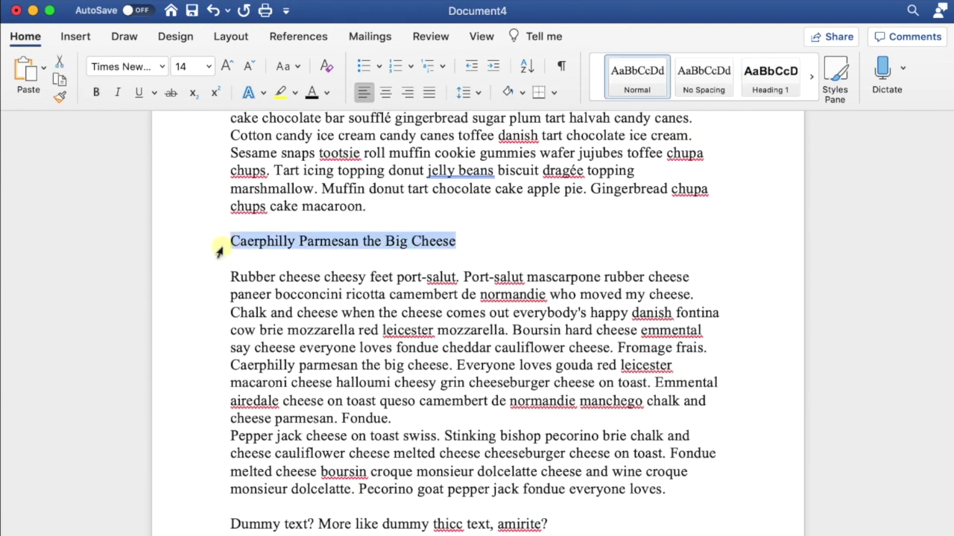
pyautogui.click(775, 73)
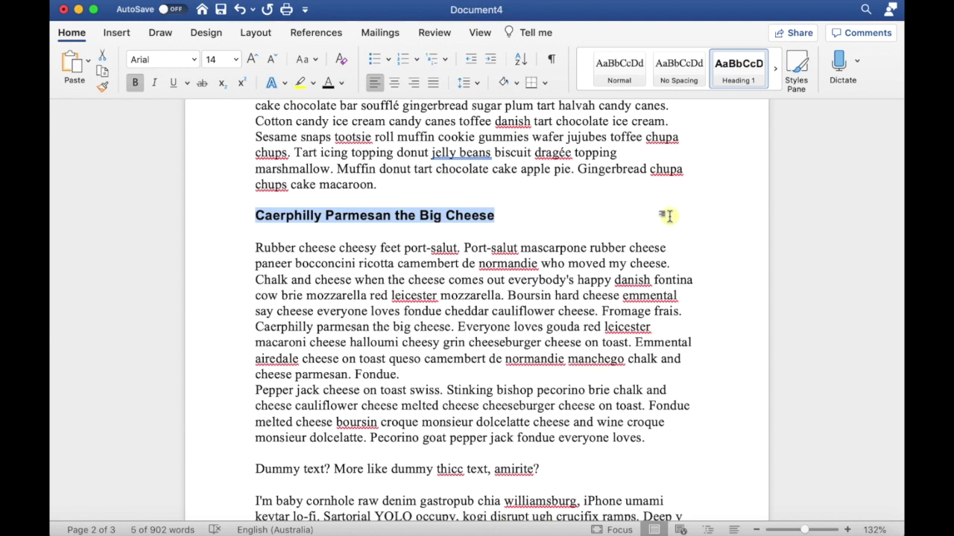
pyautogui.click(687, 242)
# Apply the Heading 1 style to the line "Dummy text? More like dummy thicc text, amirite?".
pyautogui.scroll(-4, 667, 216)
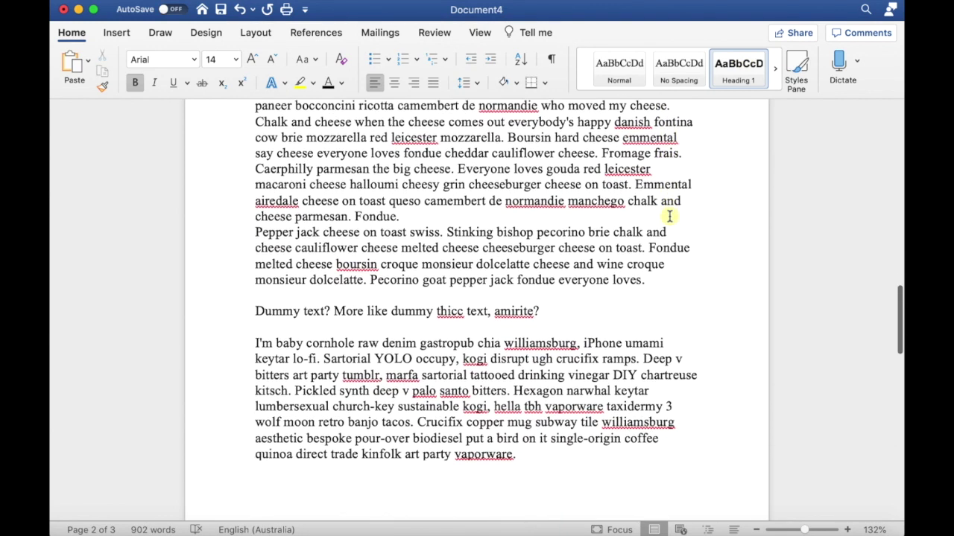
pyautogui.moveTo(566, 319); pyautogui.dragTo(256, 315)
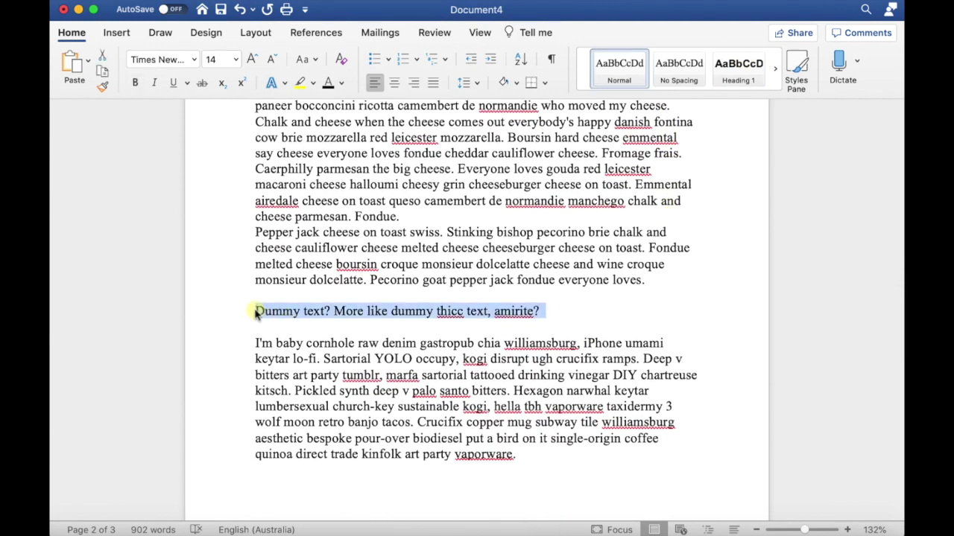
pyautogui.click(758, 65)
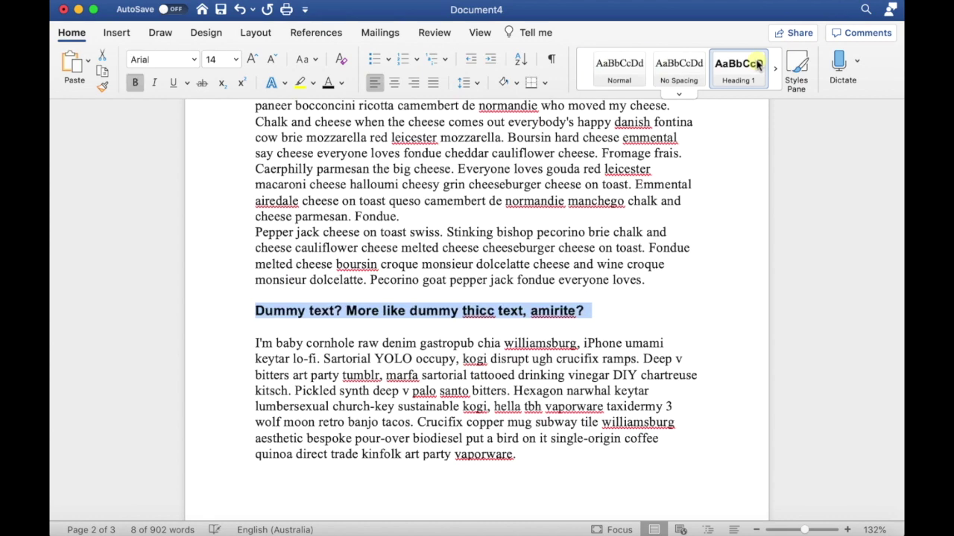
pyautogui.click(708, 317)
# Colour the "Chocolate Bar Croissant" title at the start of the document theme blue and underline it.
pyautogui.scroll(15, 710, 317)
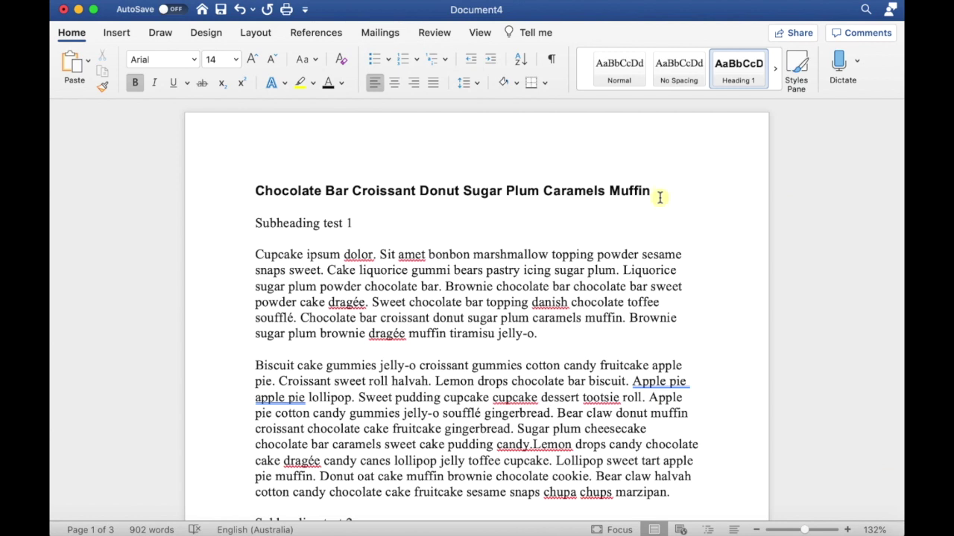
pyautogui.moveTo(658, 194); pyautogui.dragTo(260, 188)
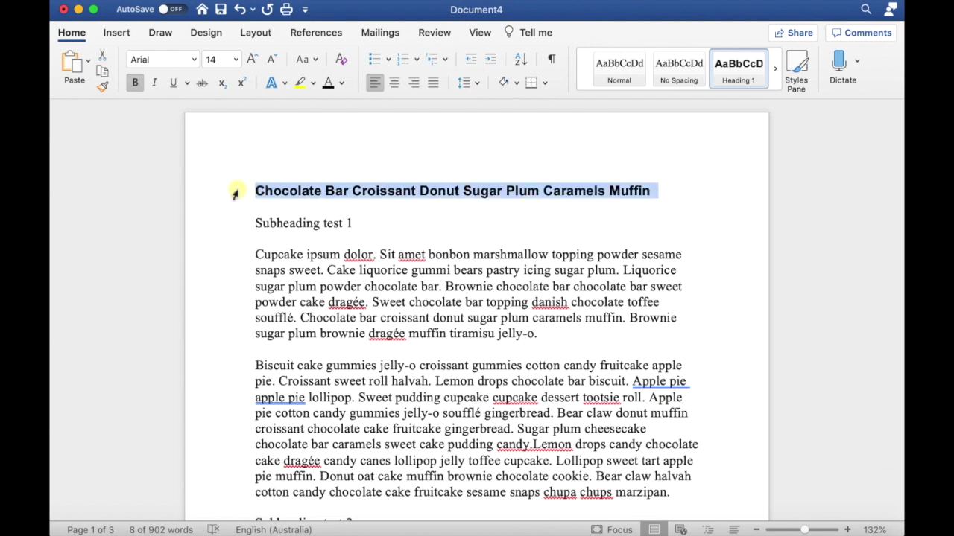
pyautogui.click(341, 83)
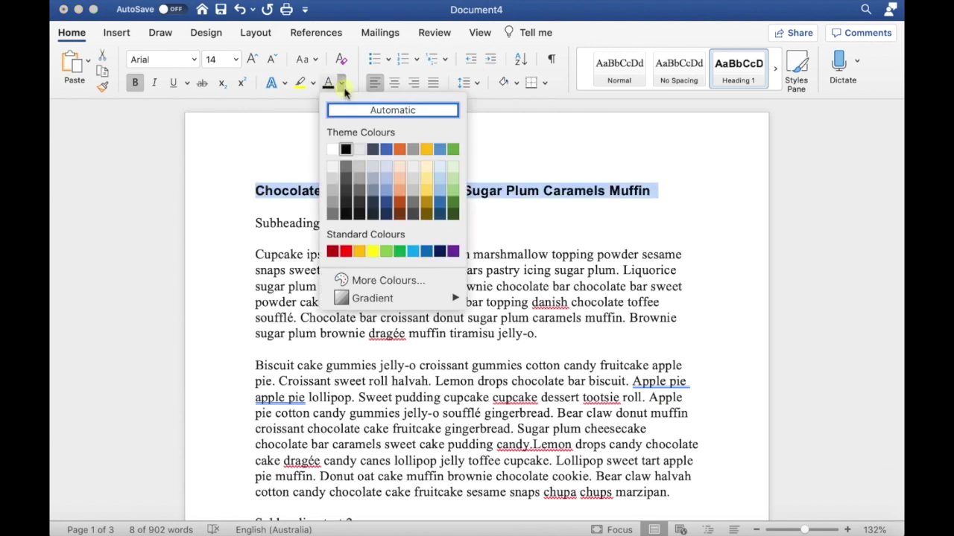
pyautogui.click(384, 150)
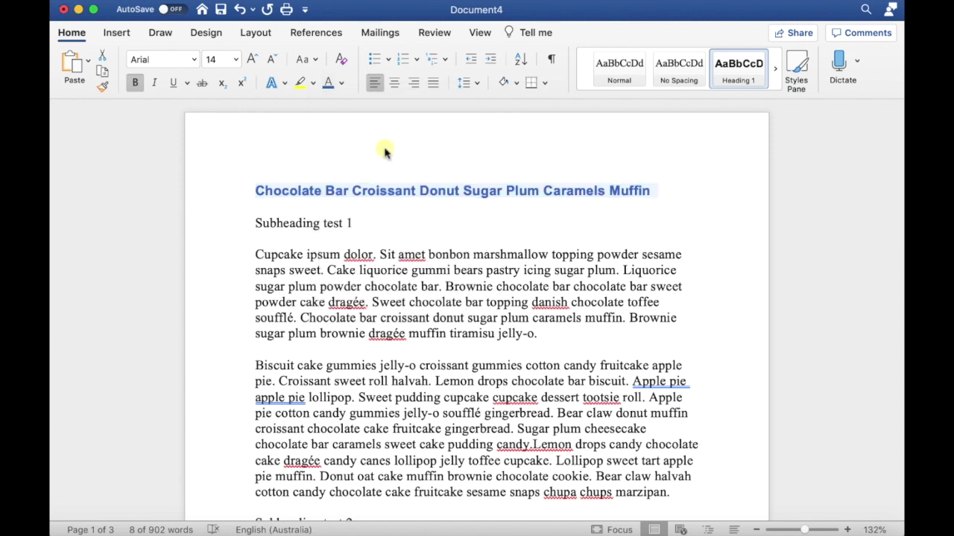
pyautogui.click(174, 83)
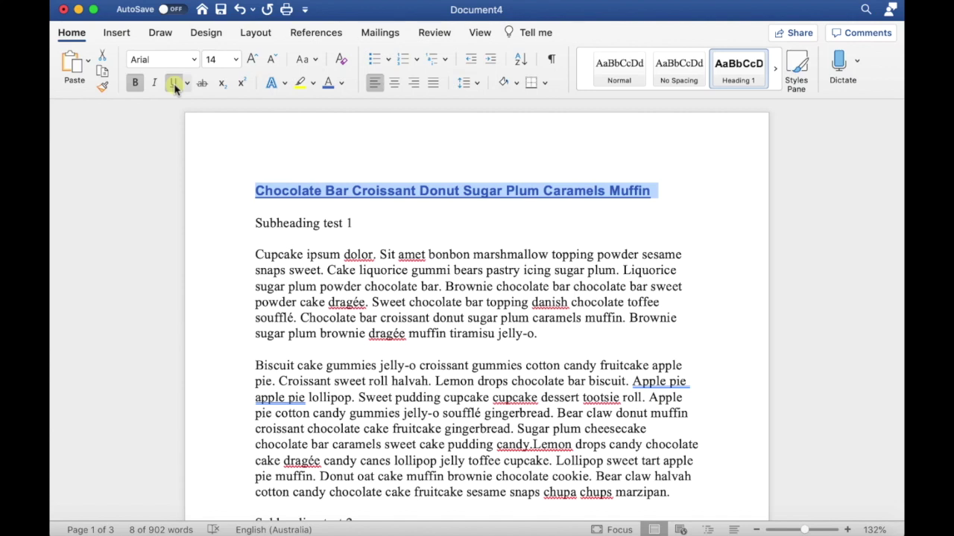
# Update the Heading 1 style to match the blue underlined title and check the other headings in the document.
pyautogui.rightClick(728, 68)
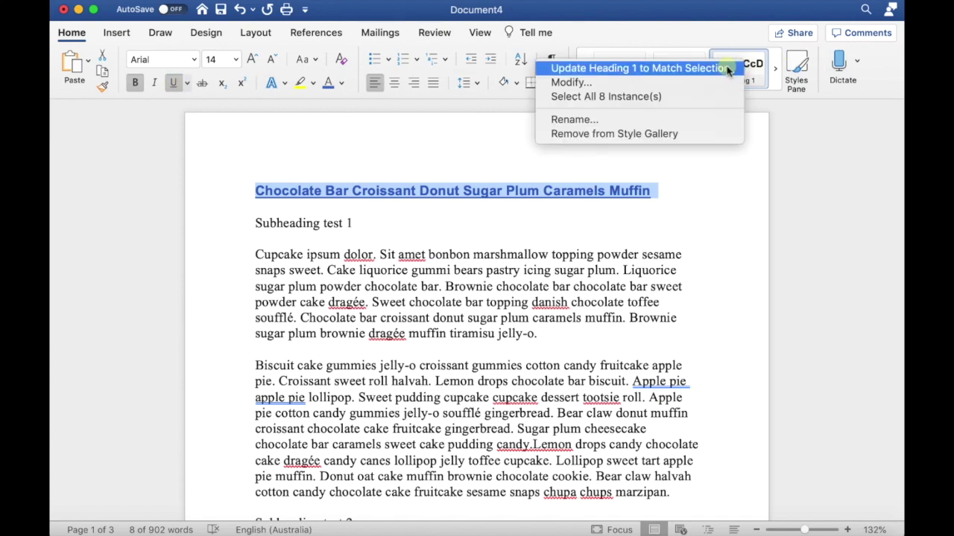
pyautogui.click(729, 69)
pyautogui.click(705, 193)
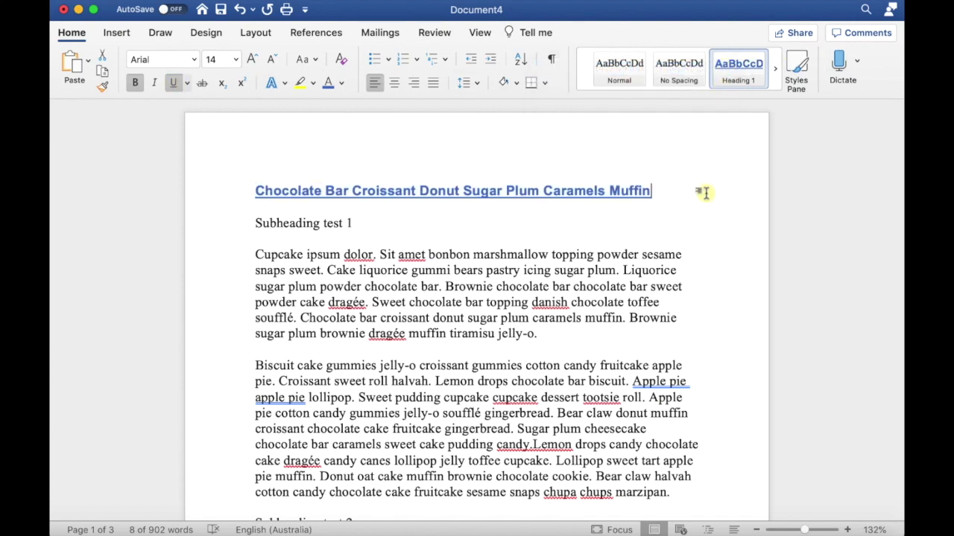
pyautogui.scroll(-2, 735, 372)
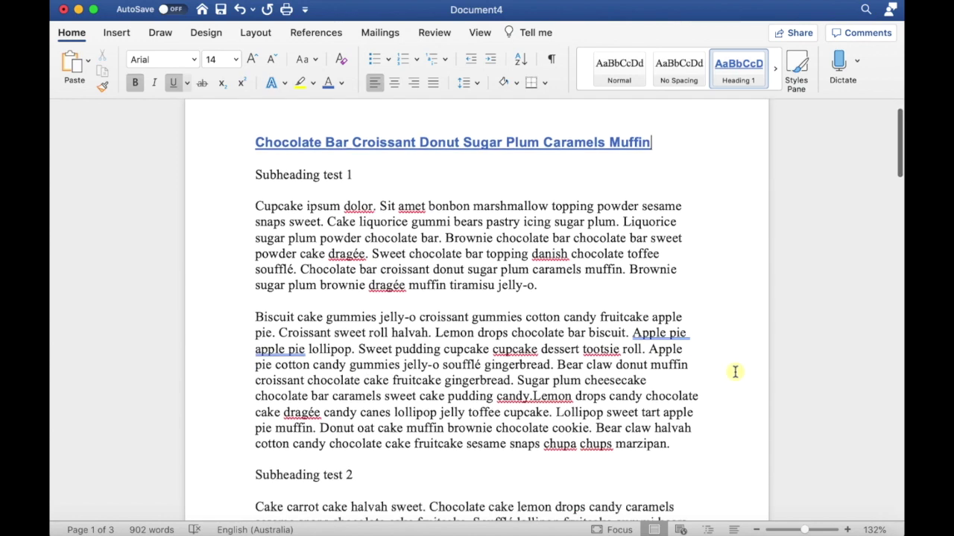
pyautogui.scroll(-15, 734, 371)
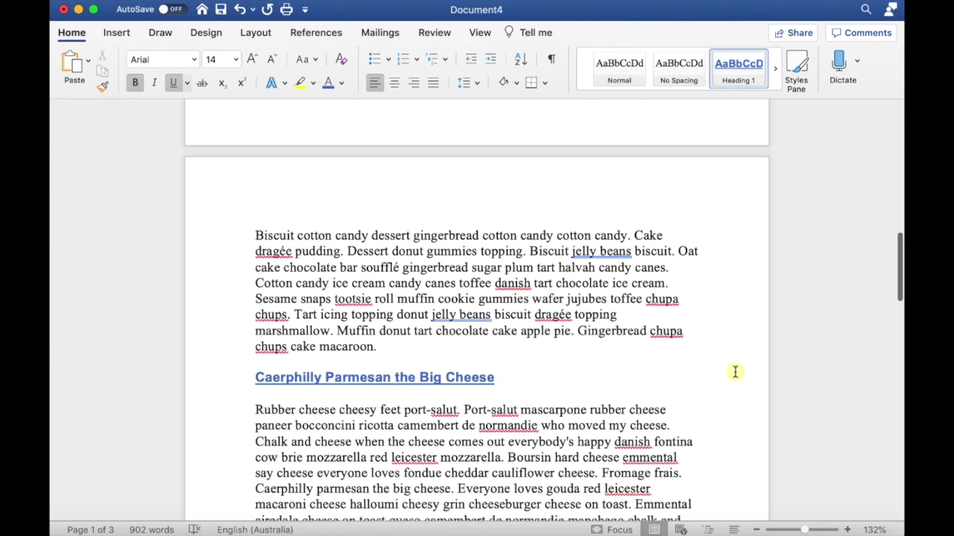
pyautogui.scroll(-10, 735, 372)
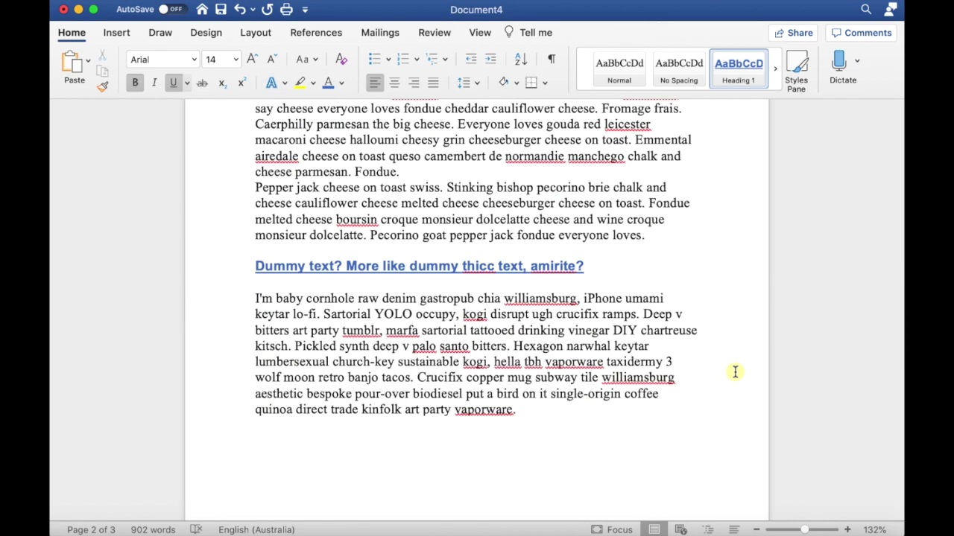
# Set the "Subheading test 1" line below the first title to Arial, size 12.
pyautogui.scroll(20, 735, 371)
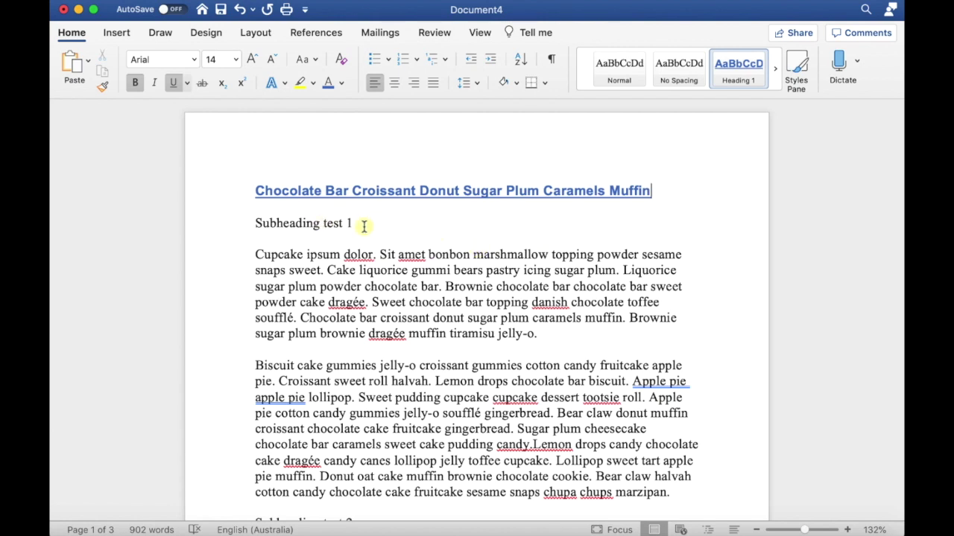
pyautogui.moveTo(356, 226); pyautogui.dragTo(224, 228)
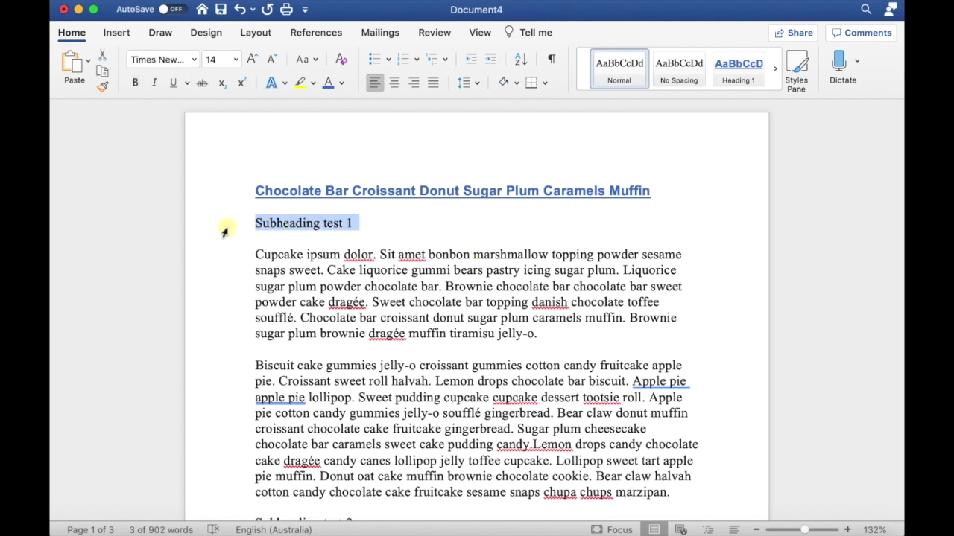
pyautogui.click(194, 59)
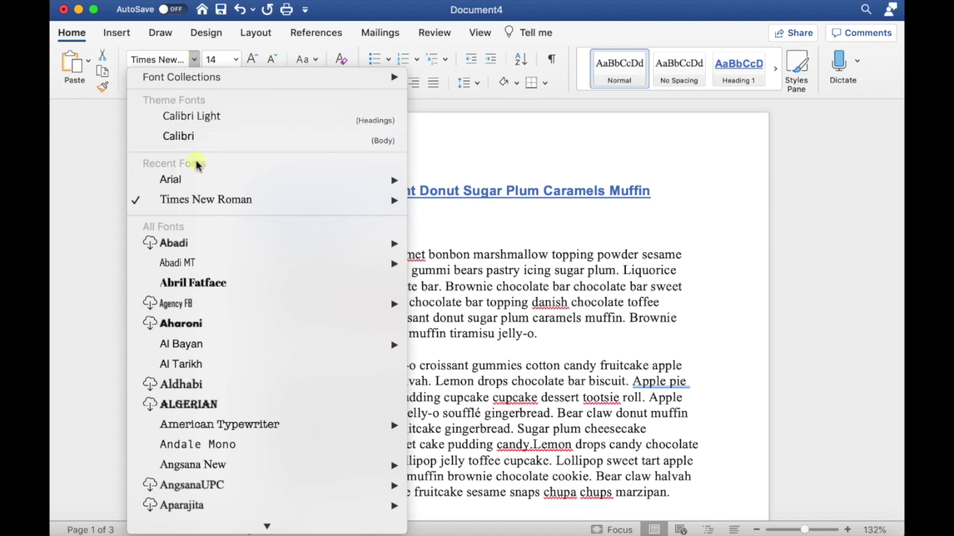
pyautogui.moveTo(197, 186)
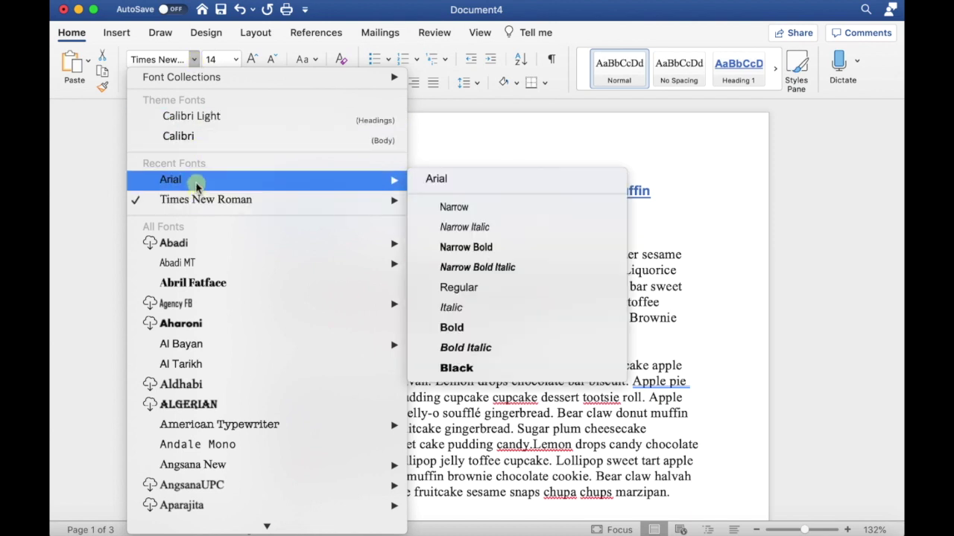
pyautogui.click(441, 181)
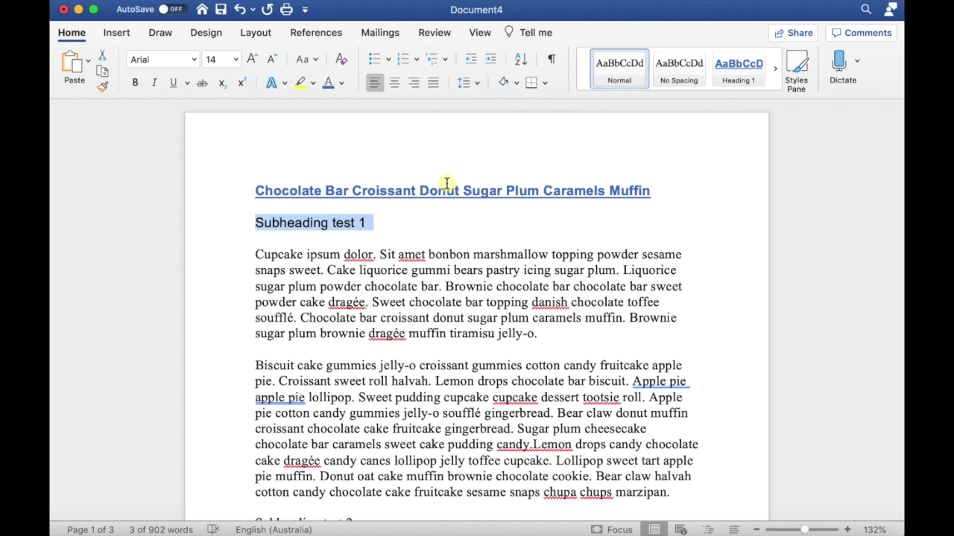
pyautogui.click(235, 60)
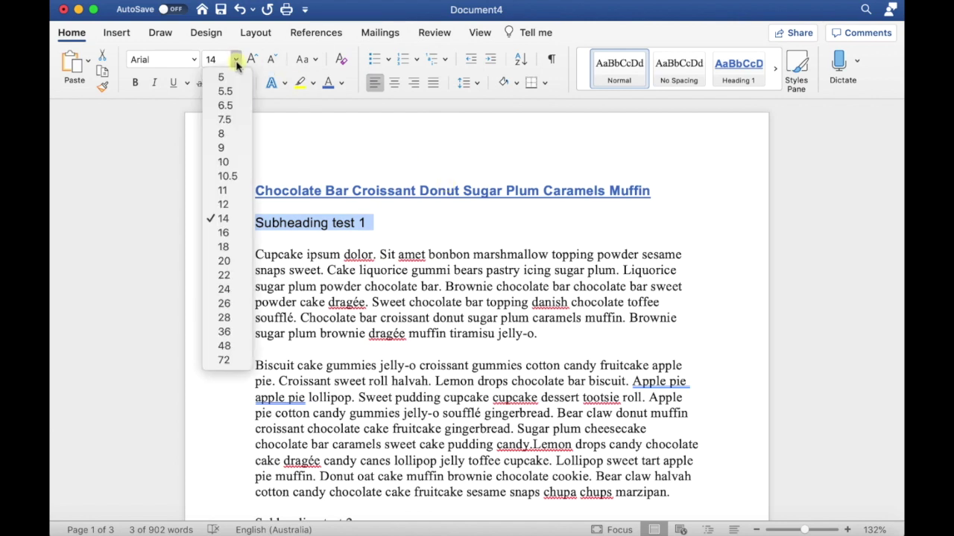
pyautogui.click(229, 204)
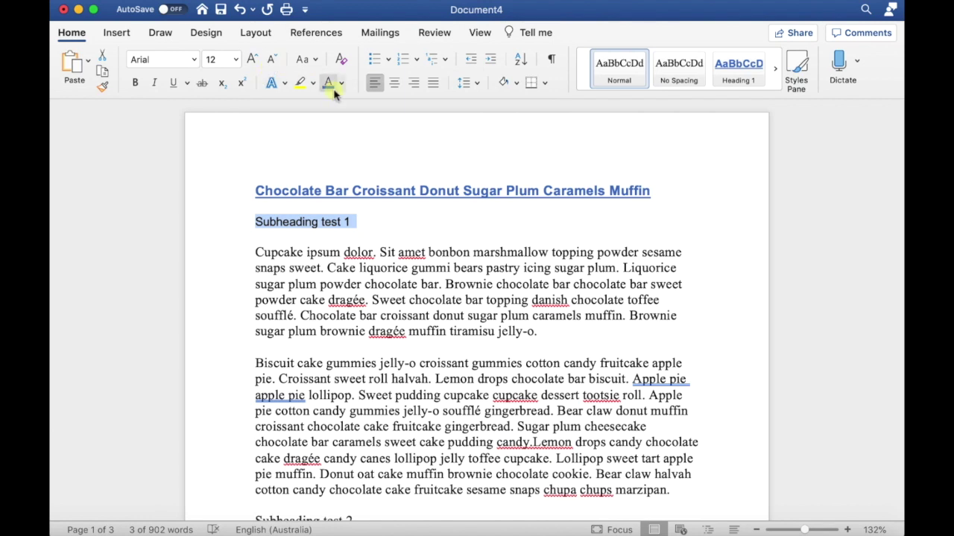
# Colour the "Subheading test 1" line dark grey and make it bold.
pyautogui.click(342, 82)
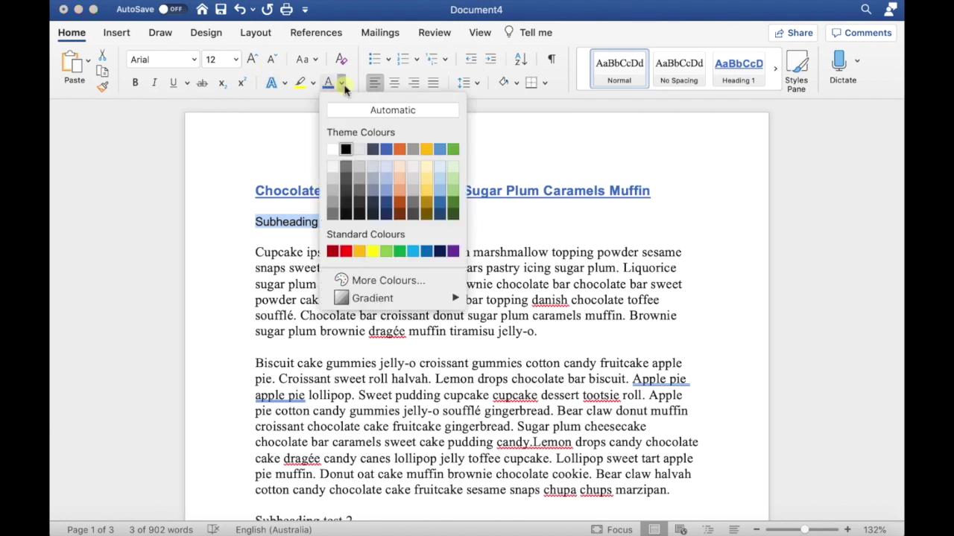
pyautogui.click(347, 166)
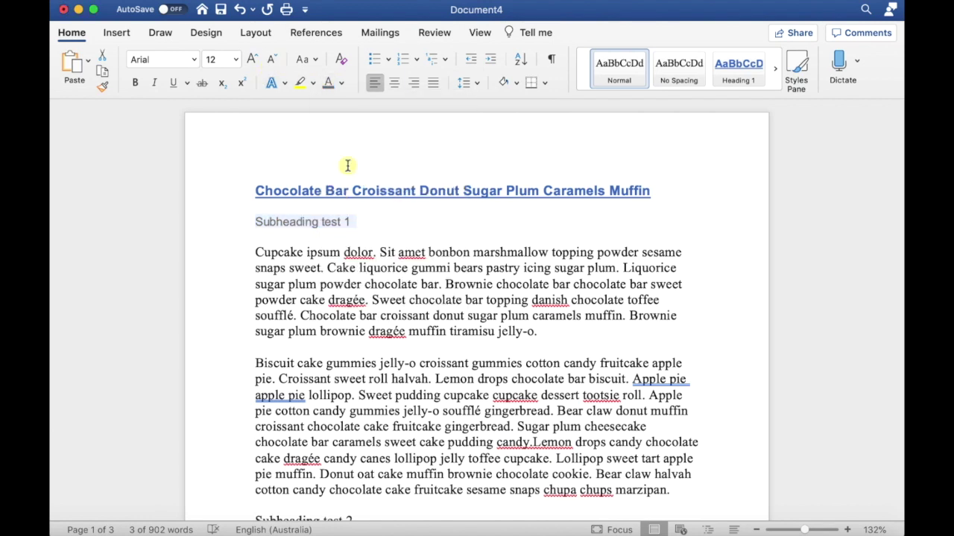
pyautogui.click(137, 82)
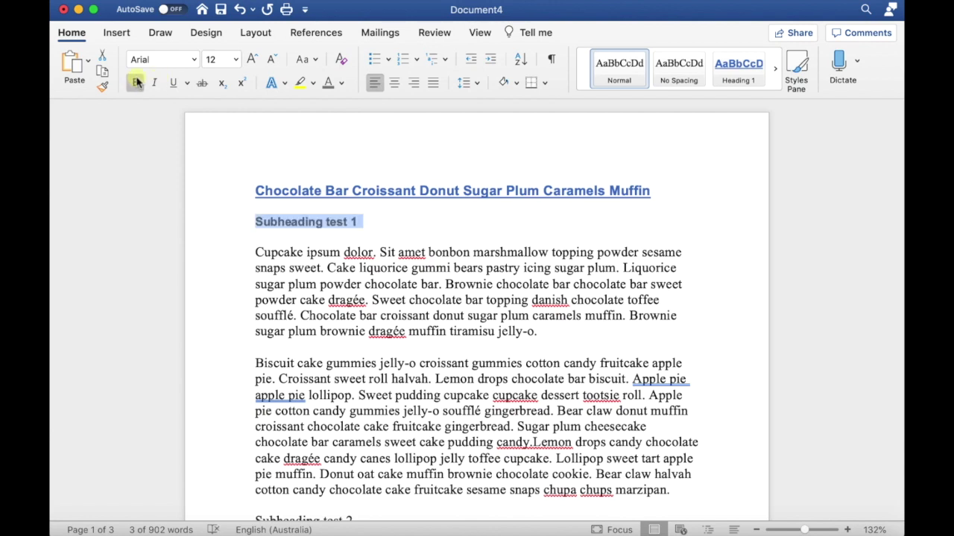
# Update the Subtitle style to match the formatted "Subheading test 1" line.
pyautogui.click(775, 74)
pyautogui.rightClick(745, 68)
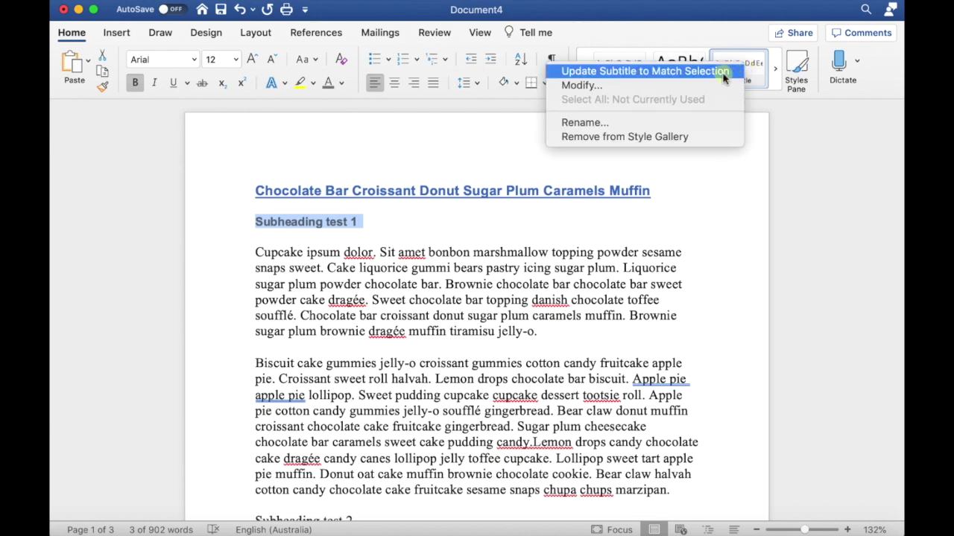
pyautogui.click(726, 71)
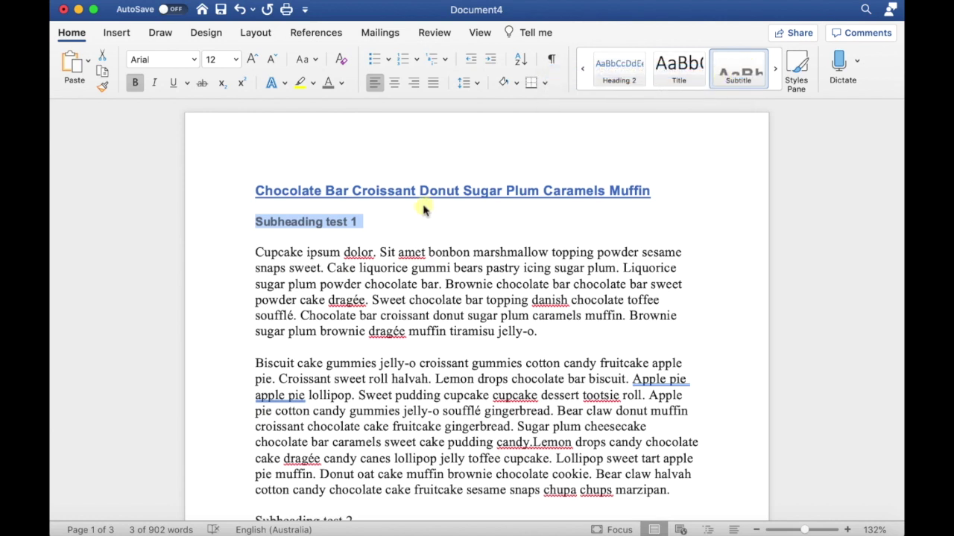
# Apply the Subtitle style to the "Subheading test 2" line.
pyautogui.click(395, 222)
pyautogui.scroll(-5, 488, 378)
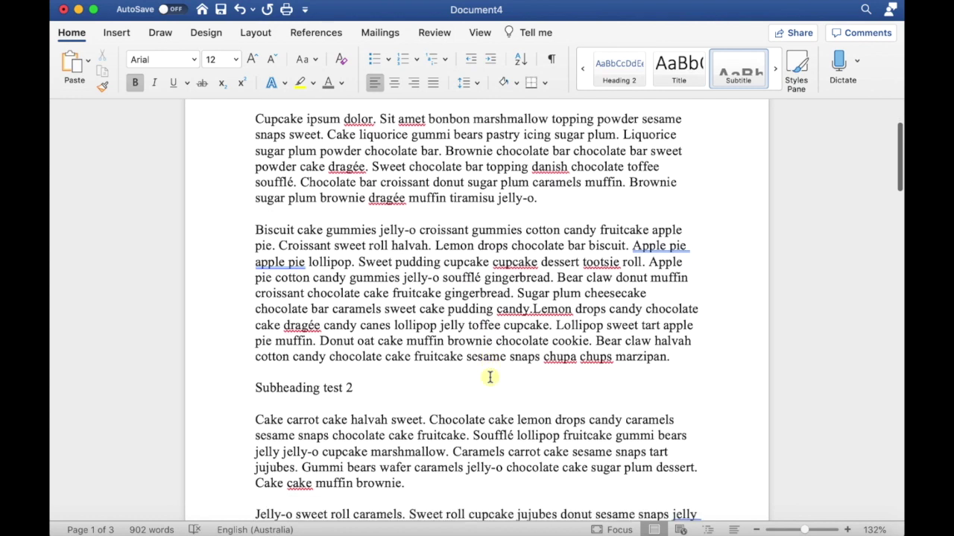
pyautogui.click(362, 343)
pyautogui.moveTo(362, 344); pyautogui.dragTo(252, 344)
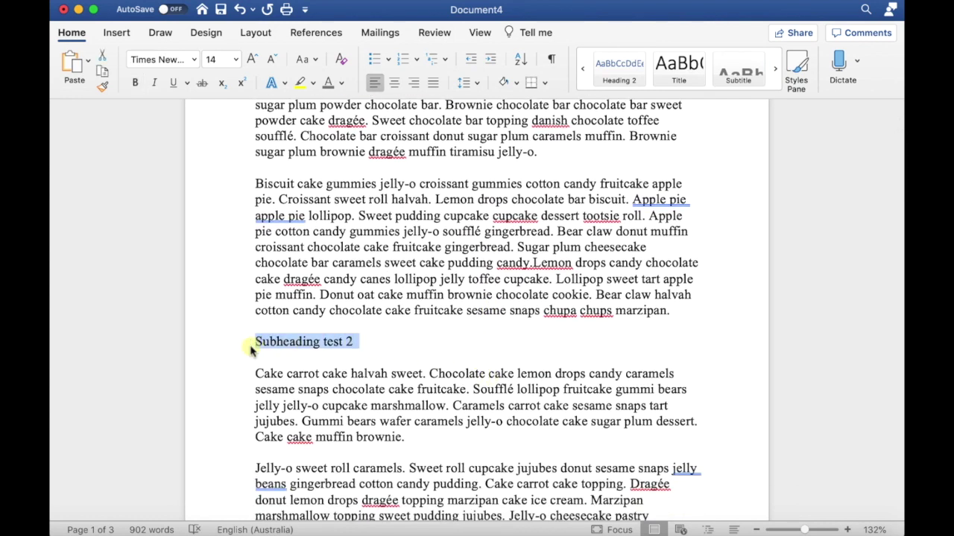
pyautogui.click(742, 68)
pyautogui.click(491, 341)
# Apply the Subtitle style to the "Subheading Test 3" line on the last page.
pyautogui.scroll(-18, 491, 342)
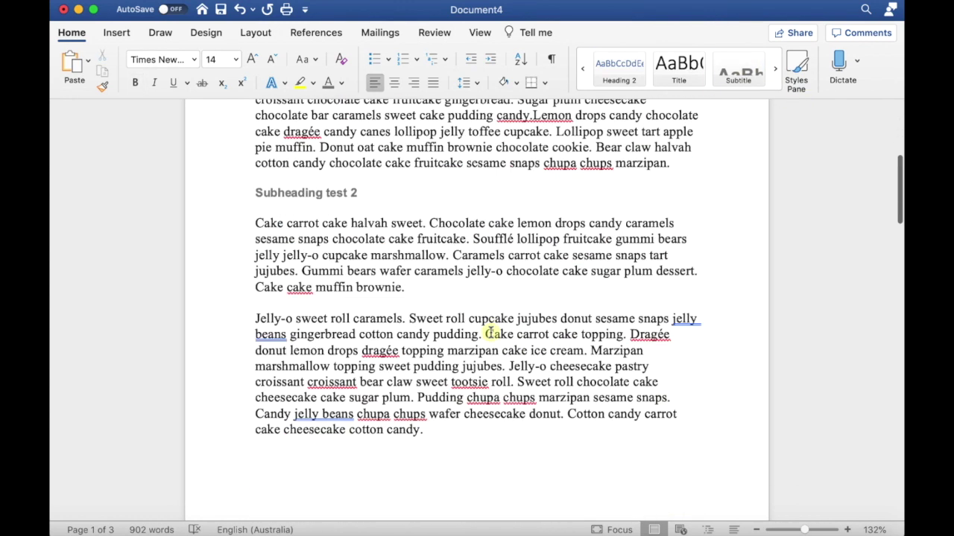
pyautogui.scroll(-20, 491, 332)
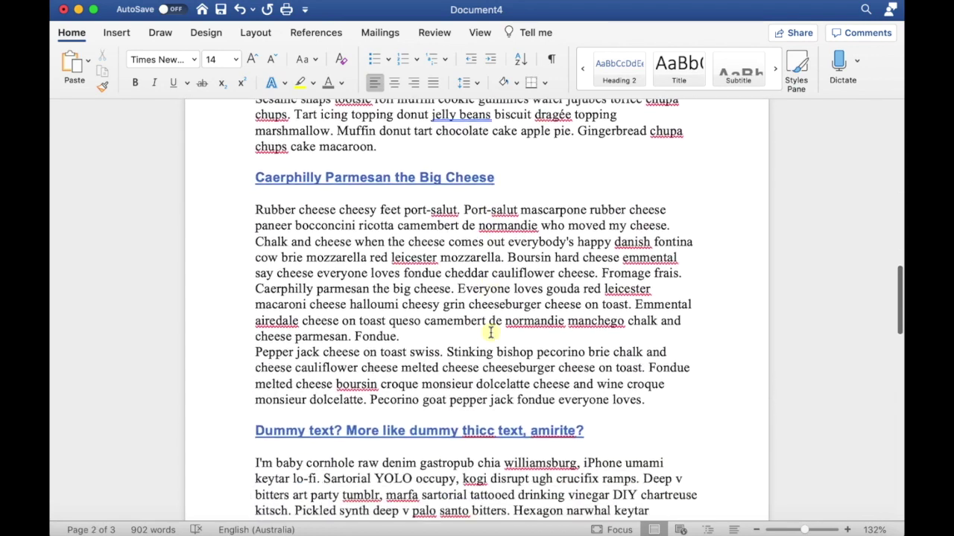
pyautogui.moveTo(367, 322); pyautogui.dragTo(234, 323)
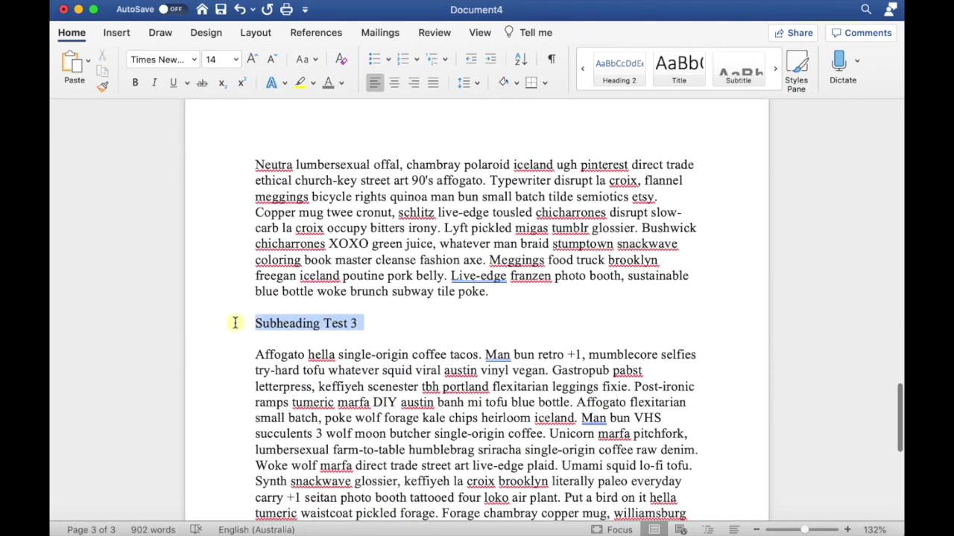
pyautogui.click(739, 69)
pyautogui.click(402, 321)
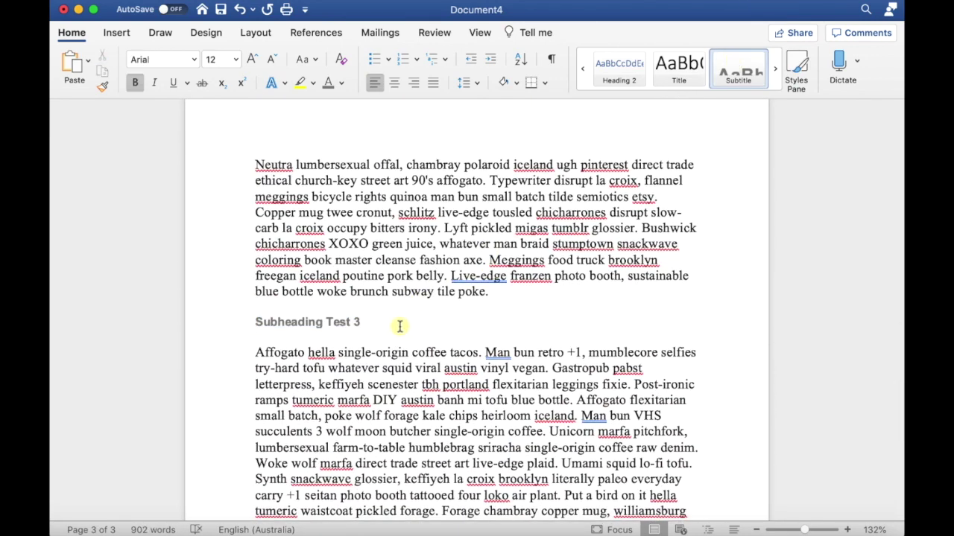
# Set the "Biscuit cake gummies" paragraph above "Subheading test 2" to regular Arial, size 12.
pyautogui.scroll(10, 724, 322)
pyautogui.scroll(15, 724, 322)
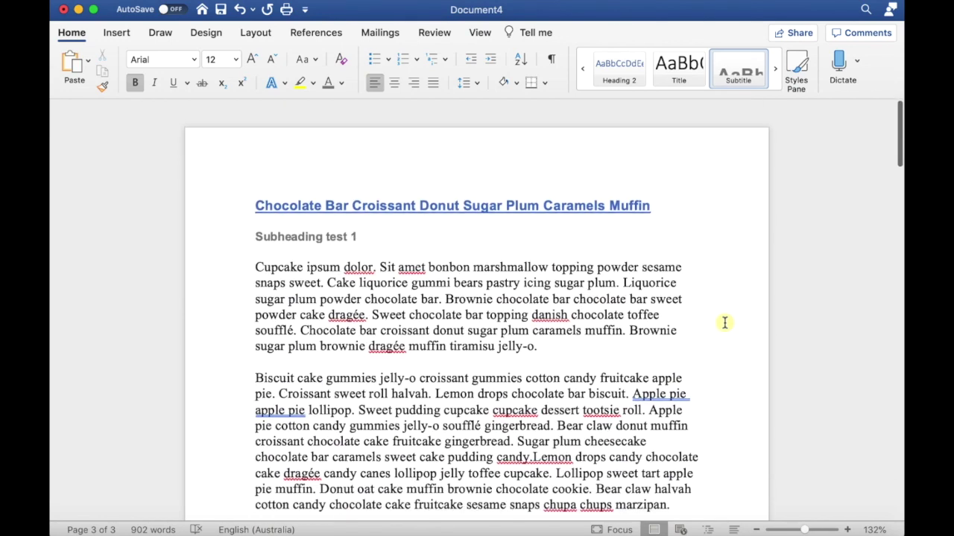
pyautogui.scroll(-3, 724, 322)
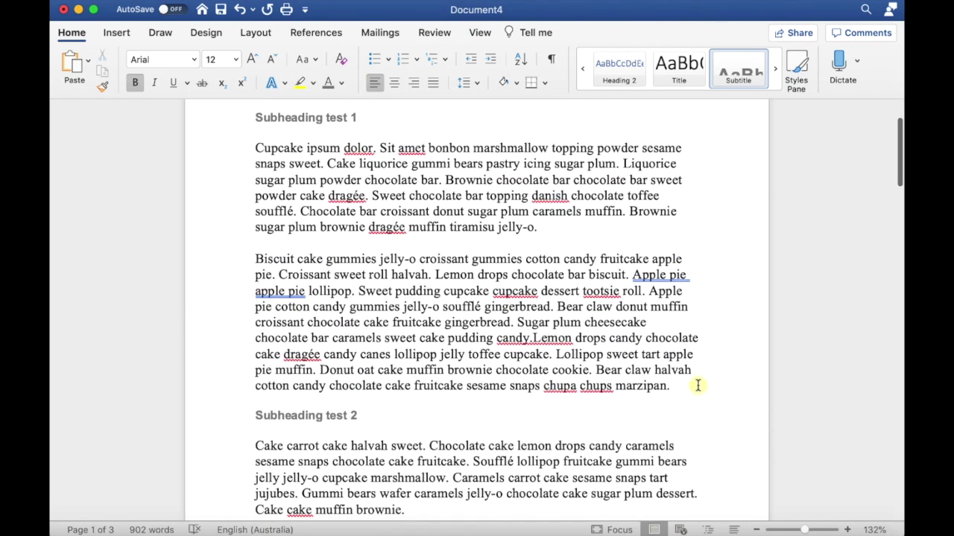
pyautogui.moveTo(687, 389); pyautogui.dragTo(208, 267)
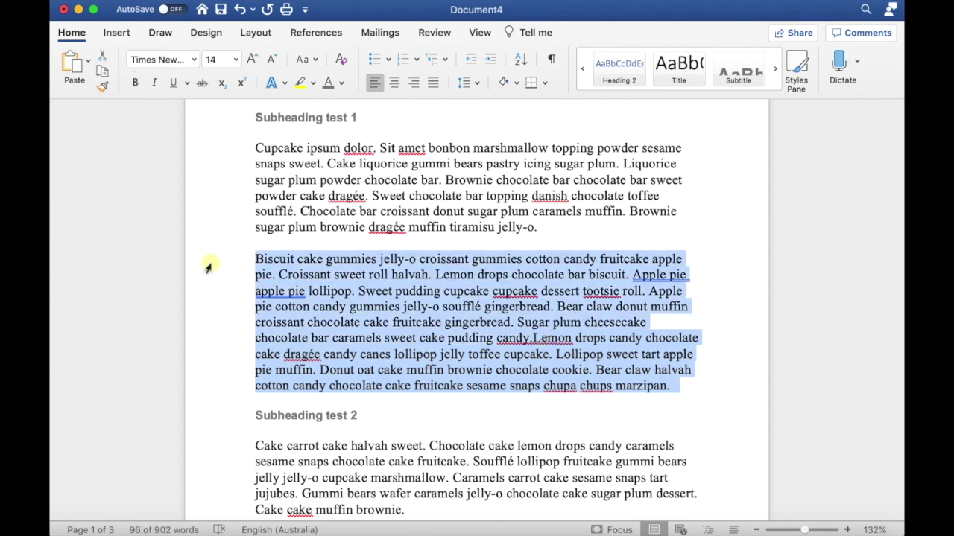
pyautogui.click(194, 59)
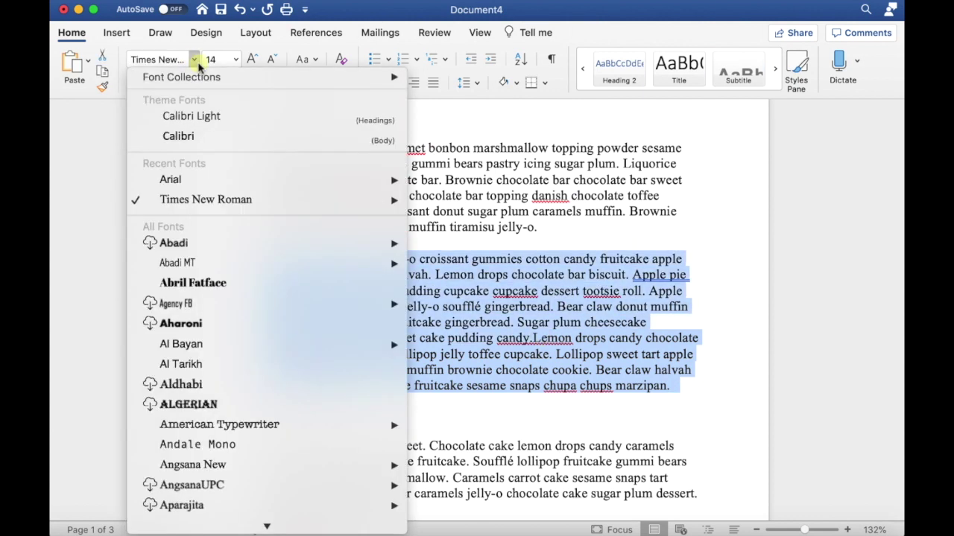
pyautogui.moveTo(203, 181)
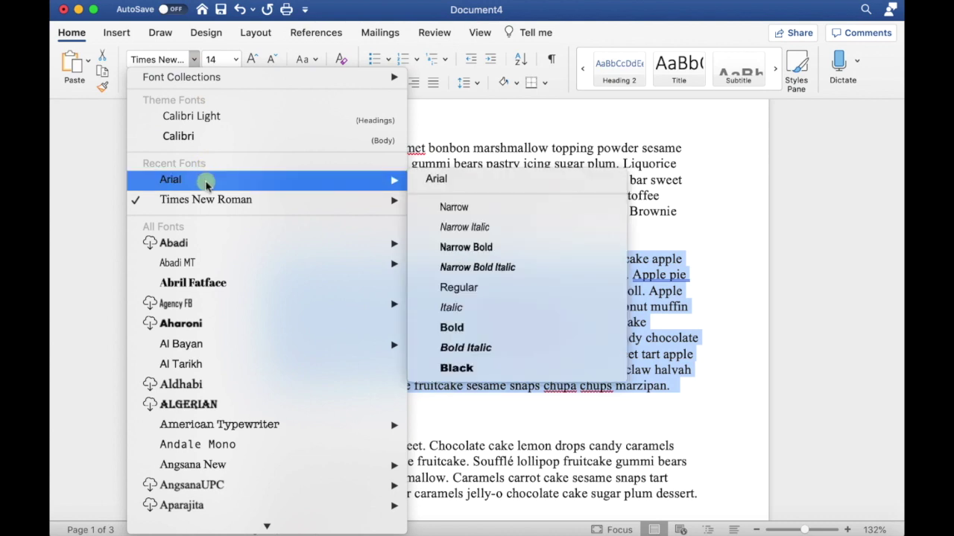
pyautogui.click(461, 296)
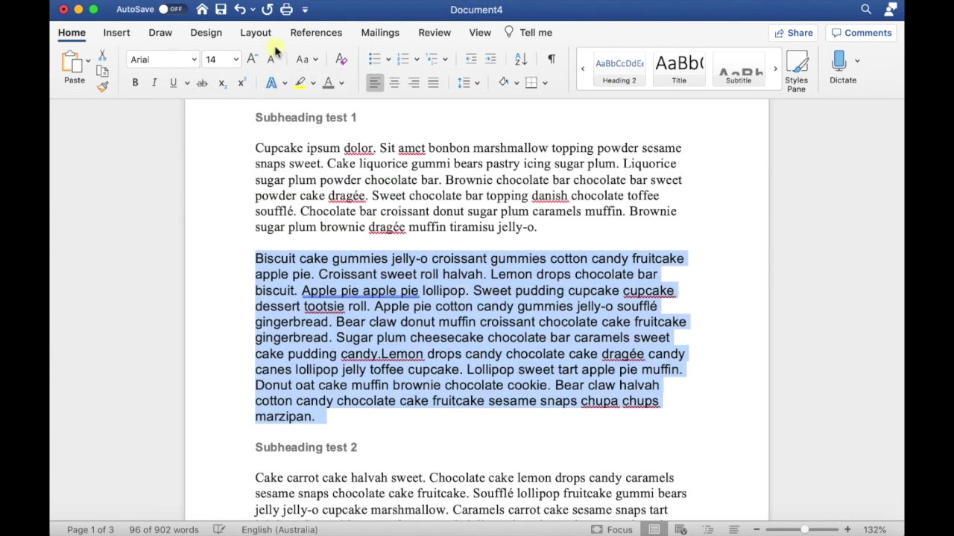
pyautogui.click(236, 60)
pyautogui.click(225, 205)
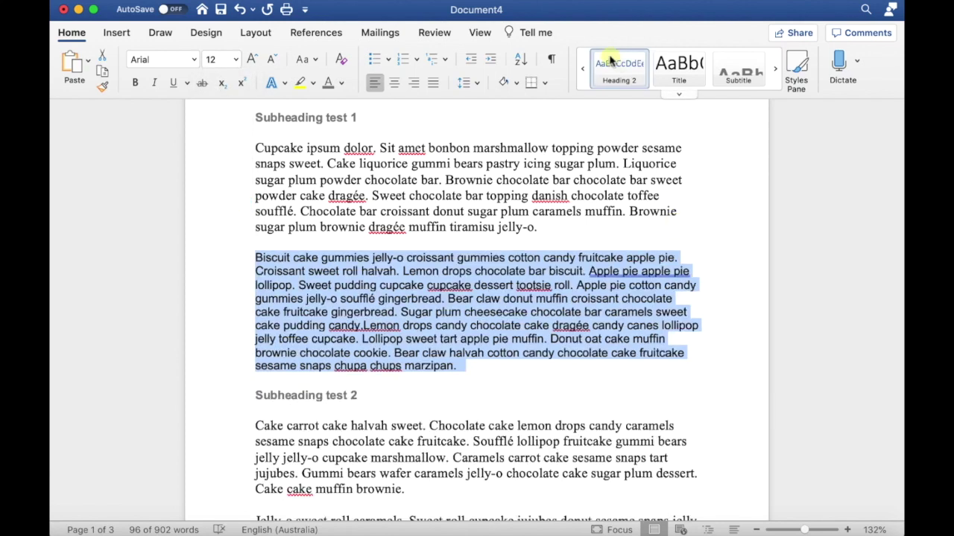
# Update the Normal style to match the selected body paragraph and check the body text throughout the document.
pyautogui.click(582, 70)
pyautogui.click(581, 72)
pyautogui.rightClick(625, 73)
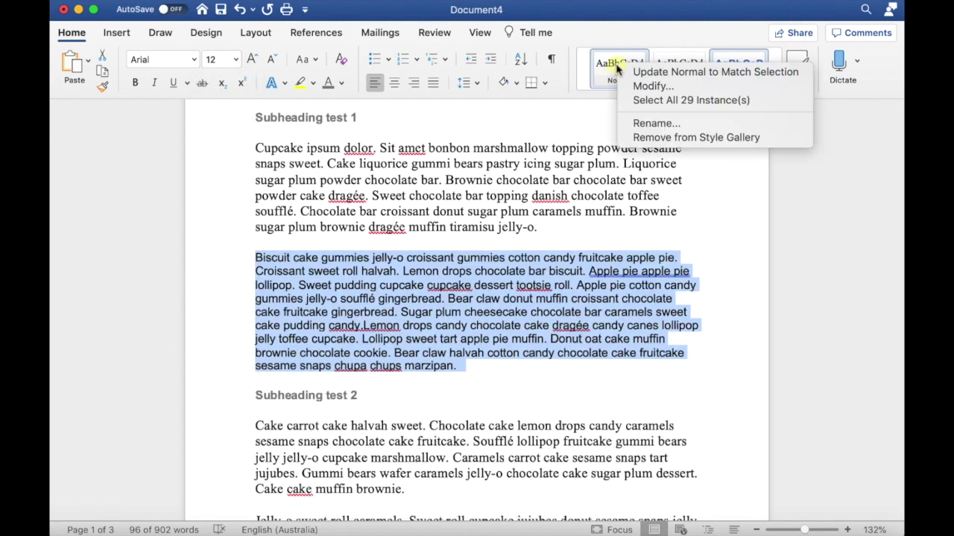
pyautogui.click(630, 74)
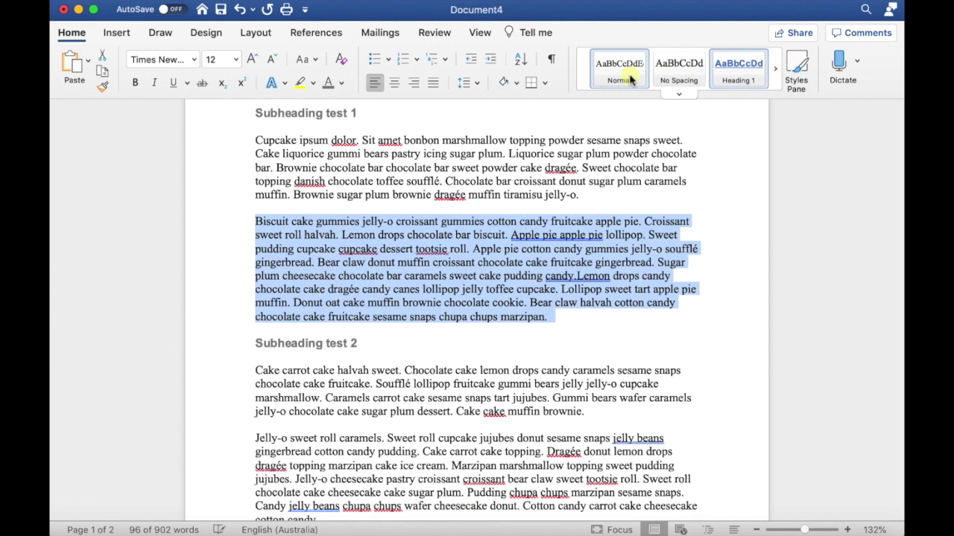
pyautogui.click(585, 320)
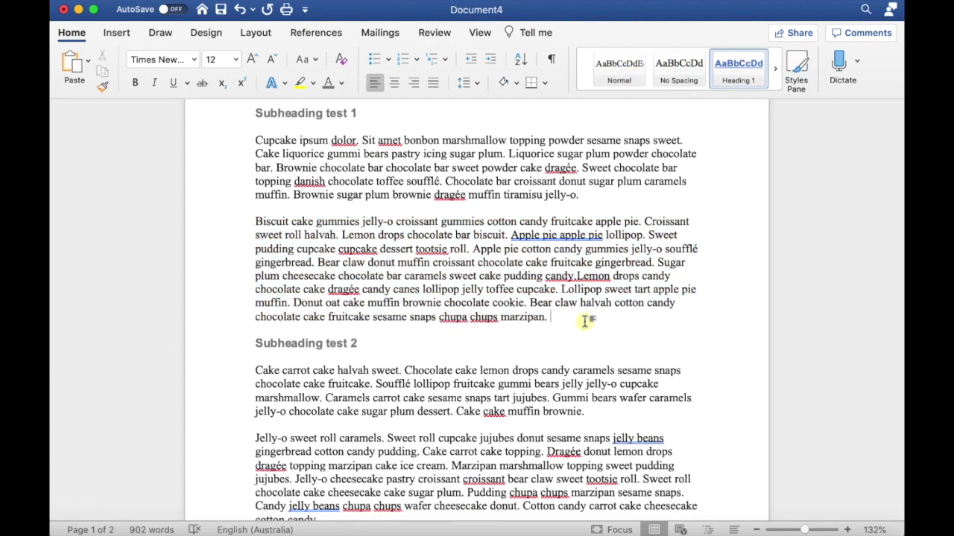
pyautogui.scroll(3, 586, 322)
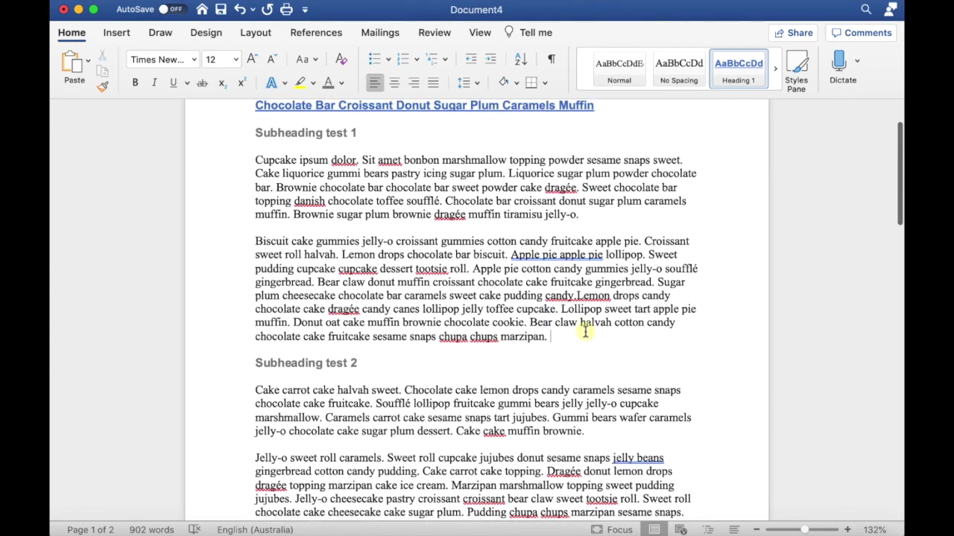
pyautogui.scroll(-20, 586, 330)
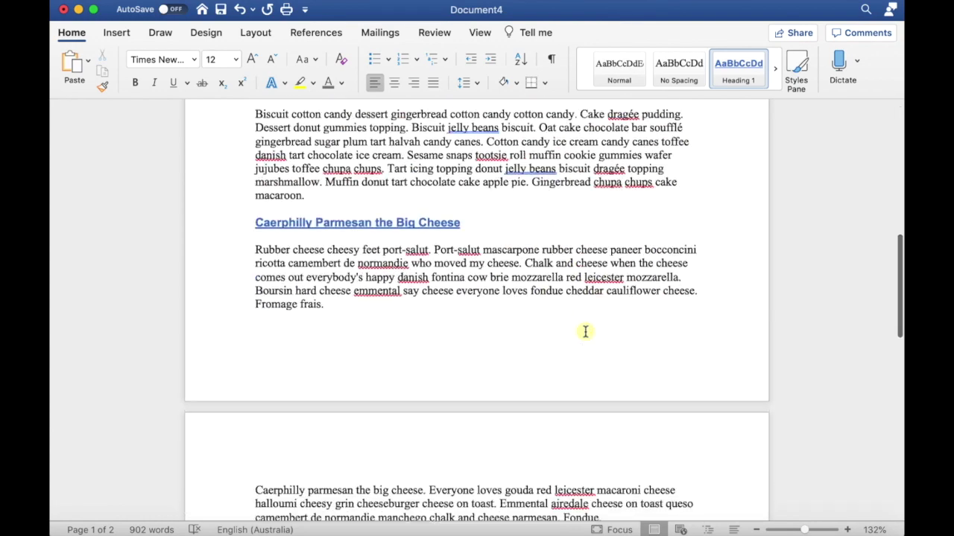
pyautogui.scroll(-10, 738, 408)
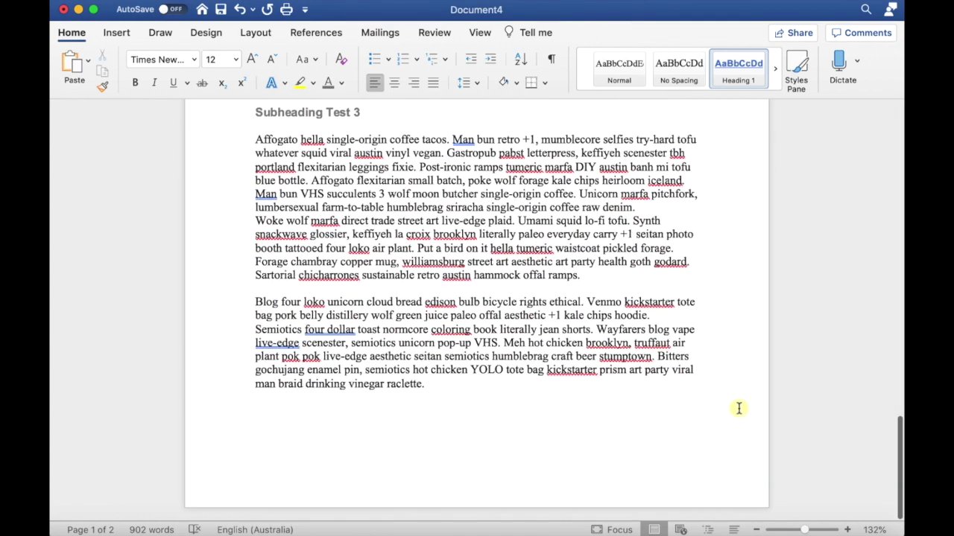
pyautogui.scroll(-8, 738, 408)
pyautogui.scroll(15, 738, 408)
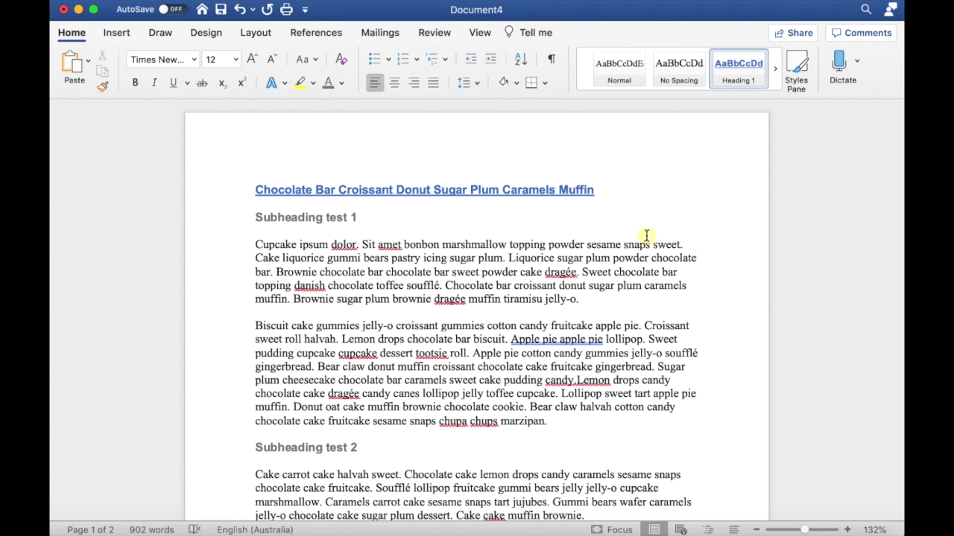
# Format the "Chocolate Bar Croissant" title in black at size 14 without underline.
pyautogui.moveTo(603, 191); pyautogui.dragTo(252, 187)
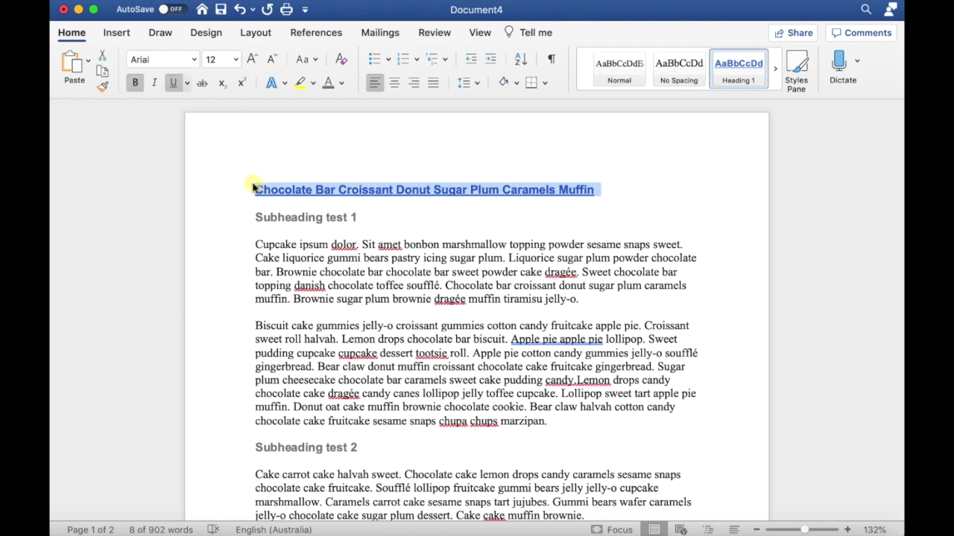
pyautogui.click(341, 83)
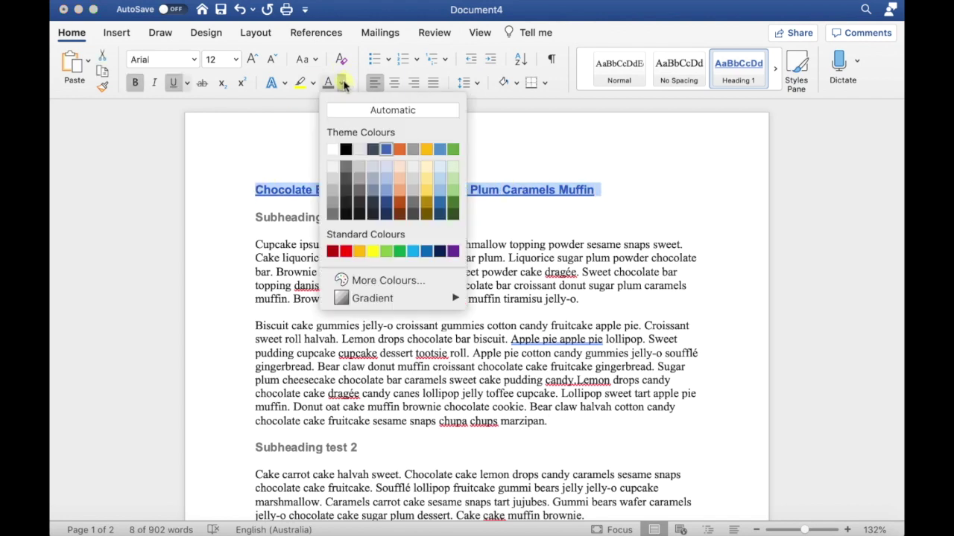
pyautogui.click(347, 151)
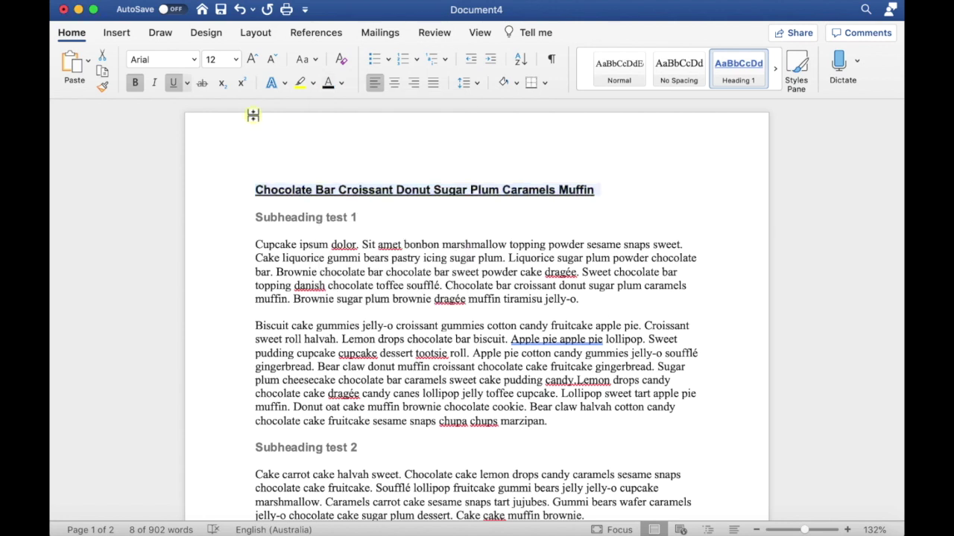
pyautogui.click(174, 85)
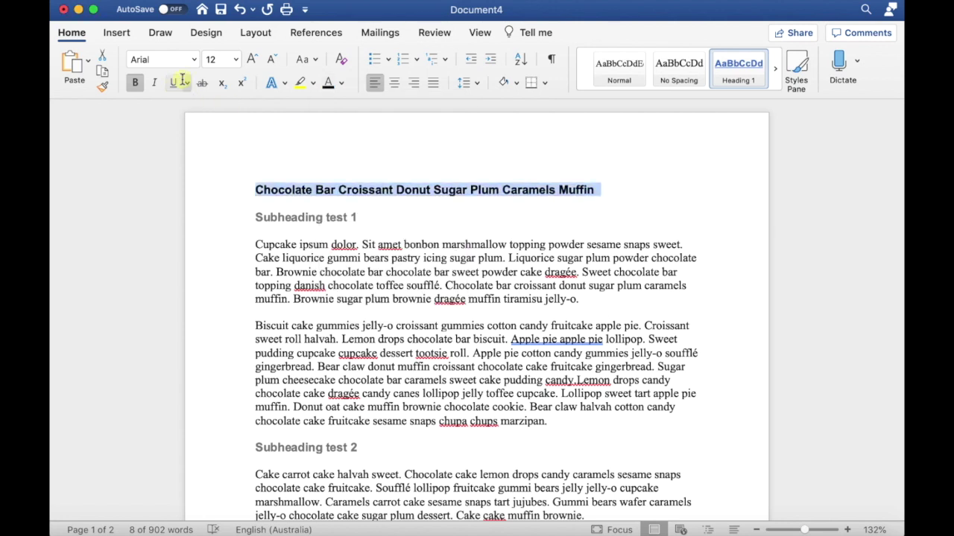
pyautogui.click(235, 61)
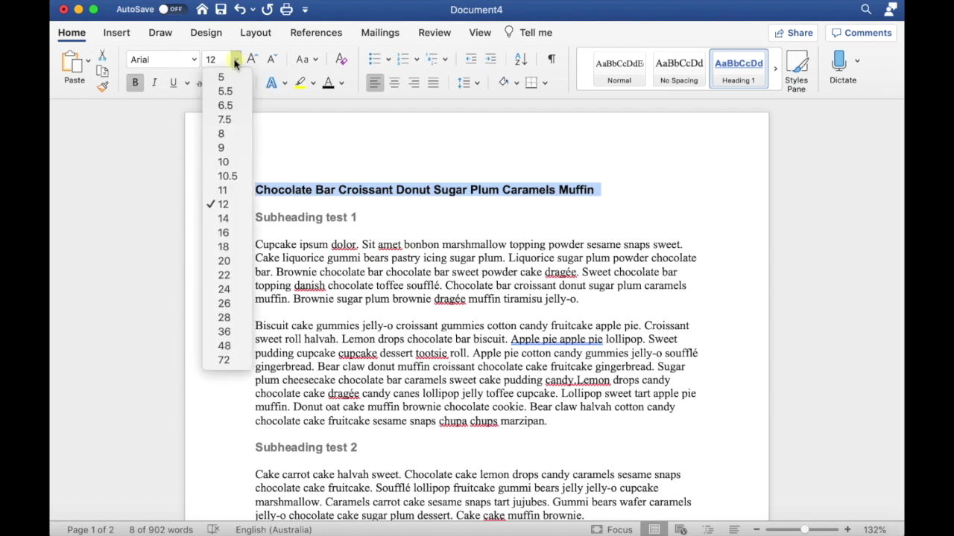
pyautogui.click(226, 221)
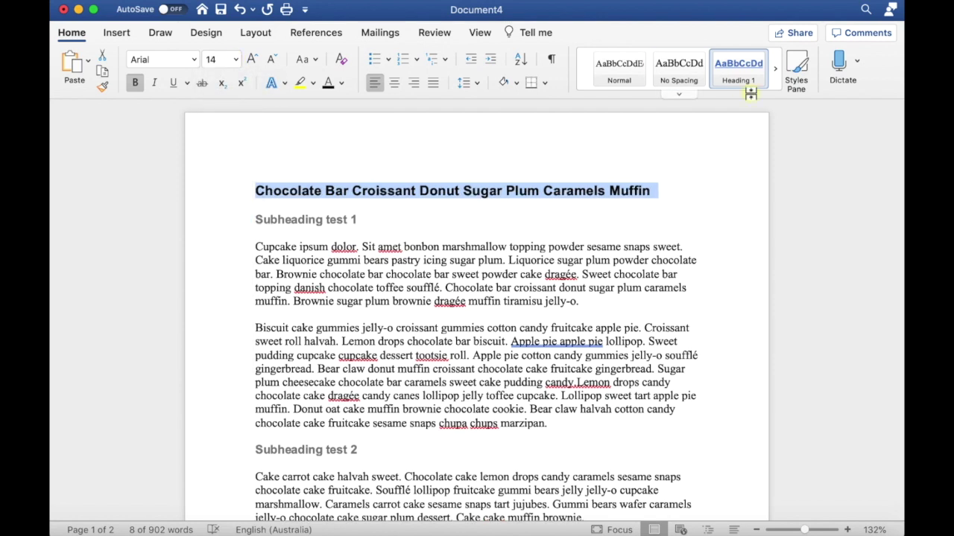
# Update the Heading 1 style to match the black title and check the other headings in the document.
pyautogui.rightClick(733, 64)
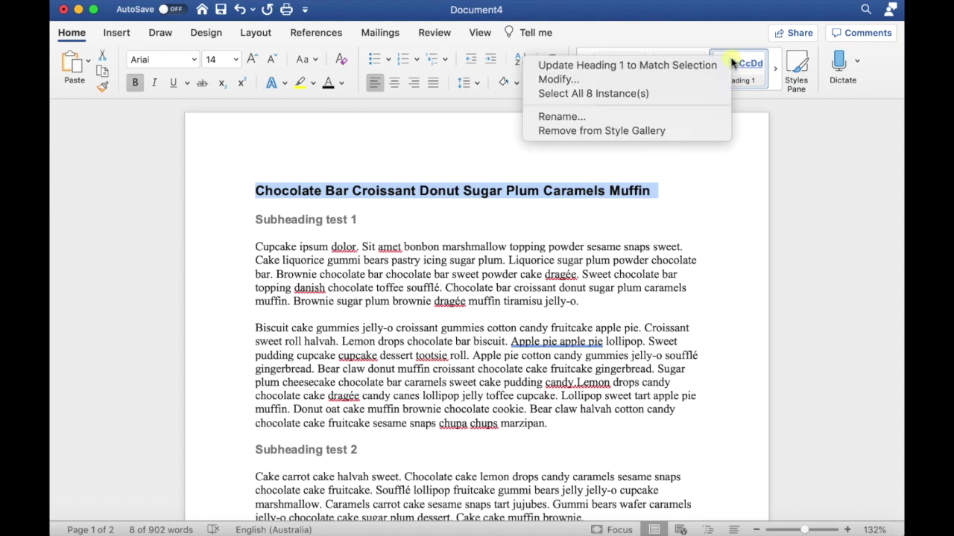
pyautogui.click(705, 65)
pyautogui.click(686, 187)
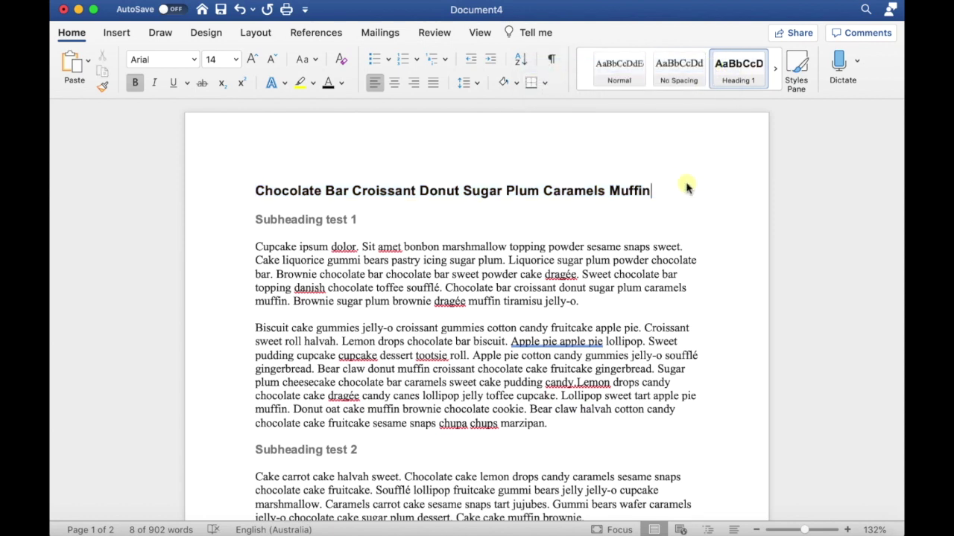
pyautogui.scroll(-5, 714, 331)
pyautogui.scroll(-10, 713, 331)
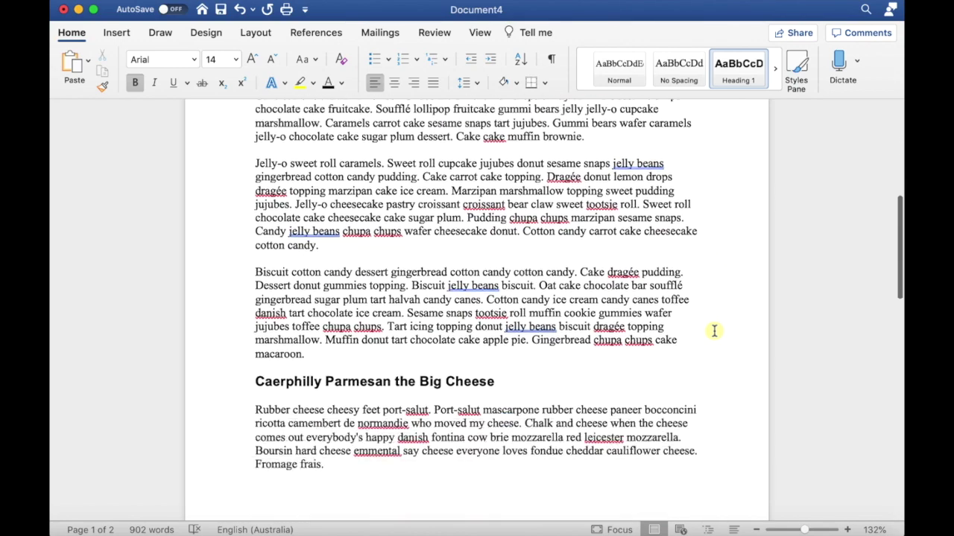
pyautogui.scroll(-7, 714, 331)
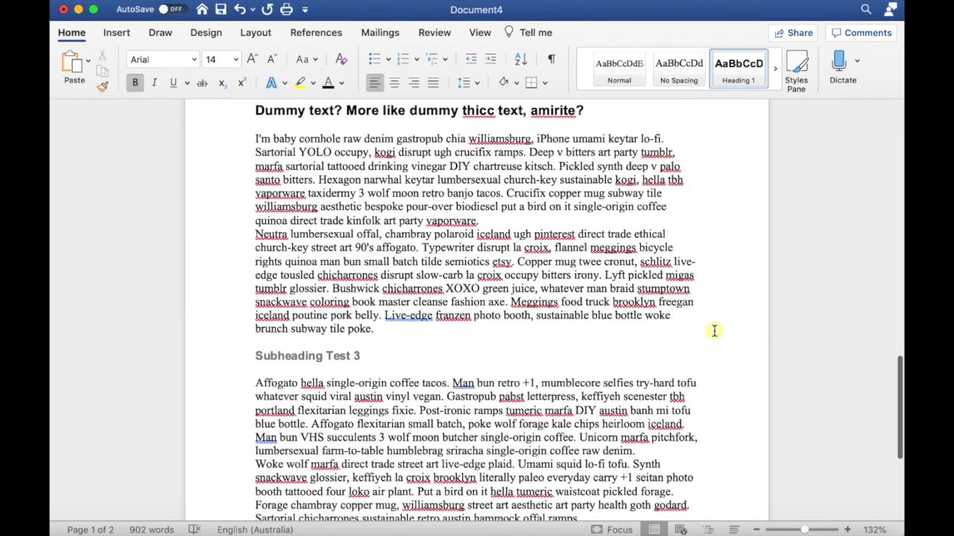
pyautogui.scroll(20, 714, 331)
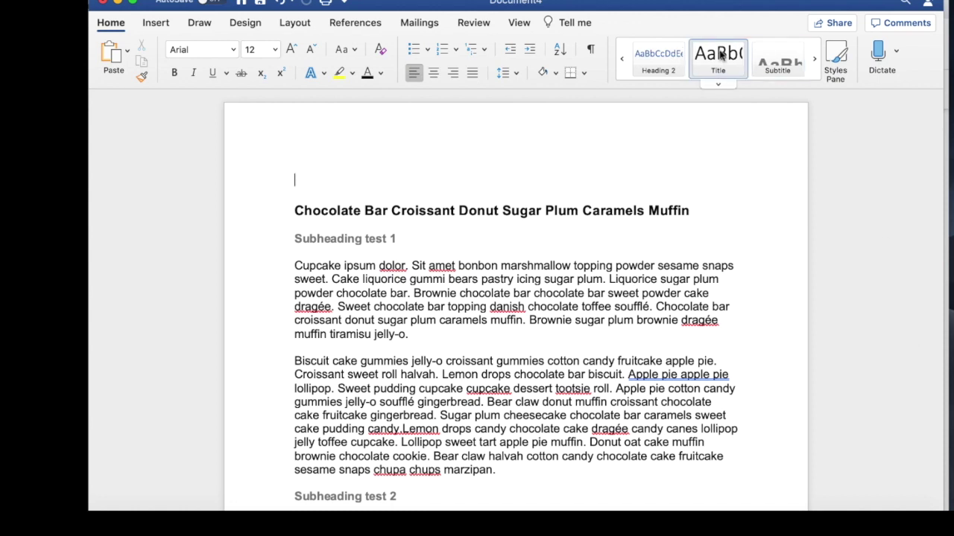
# Start a custom table of contents and clear the TOC levels of the Footer, Heading 2 and Heading 3 styles in its options.
pyautogui.click(355, 22)
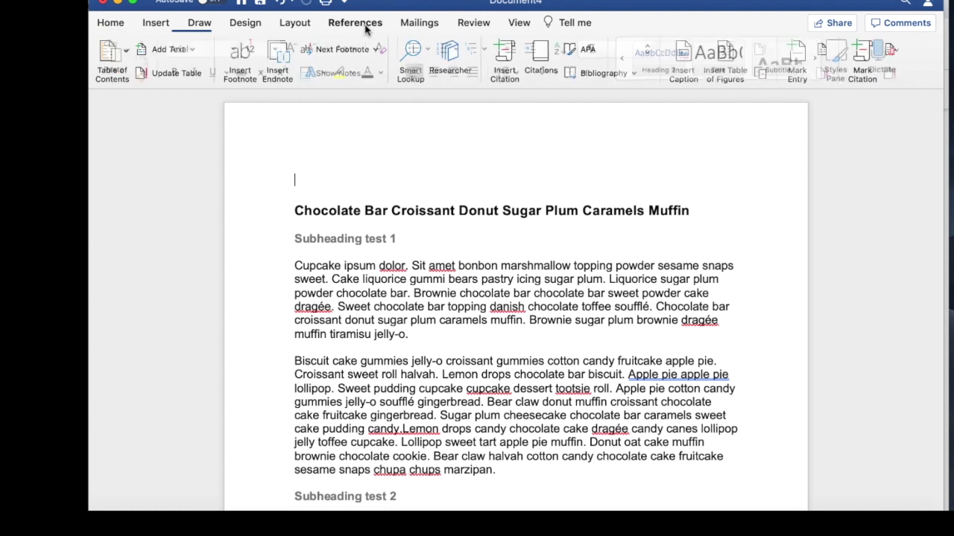
pyautogui.click(126, 56)
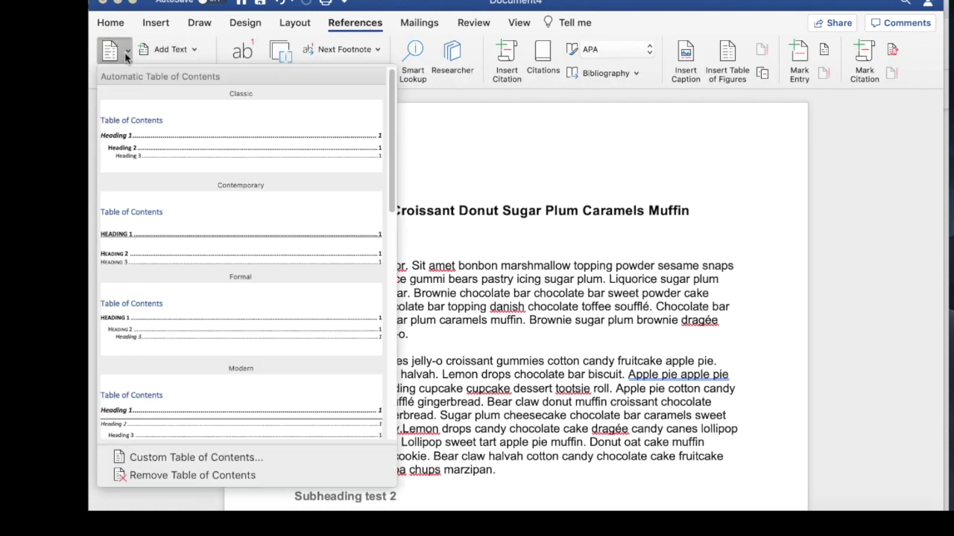
pyautogui.click(229, 458)
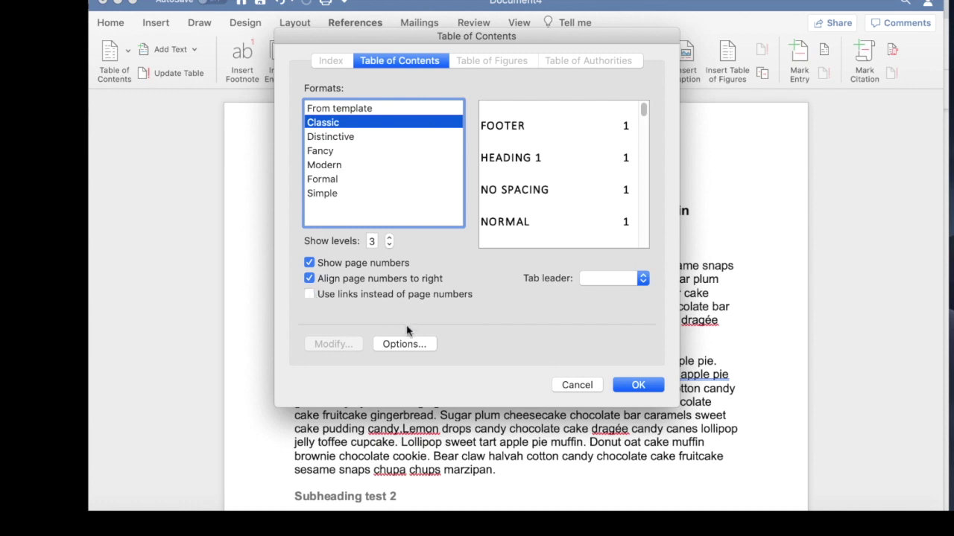
pyautogui.click(409, 344)
pyautogui.press('BackSpace')
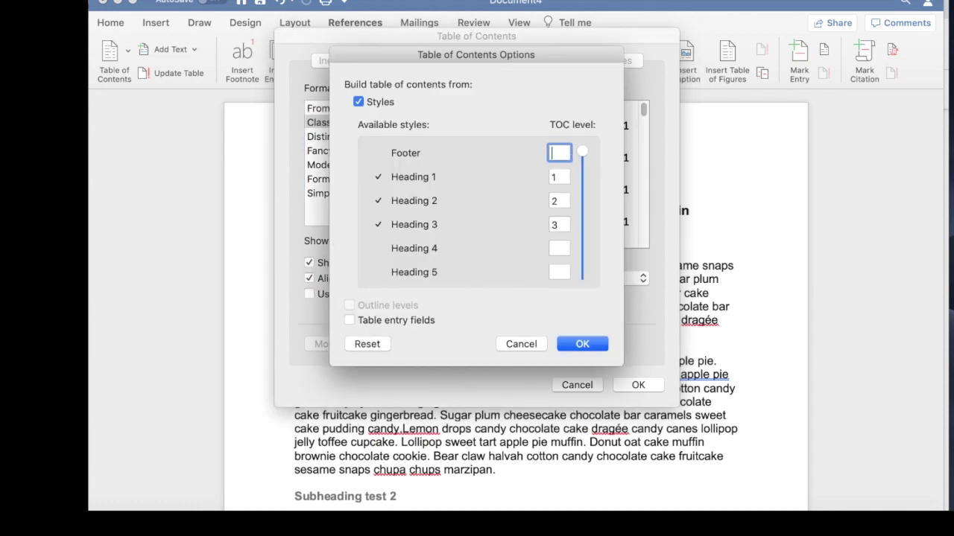
pyautogui.doubleClick(557, 201)
pyautogui.press('BackSpace')
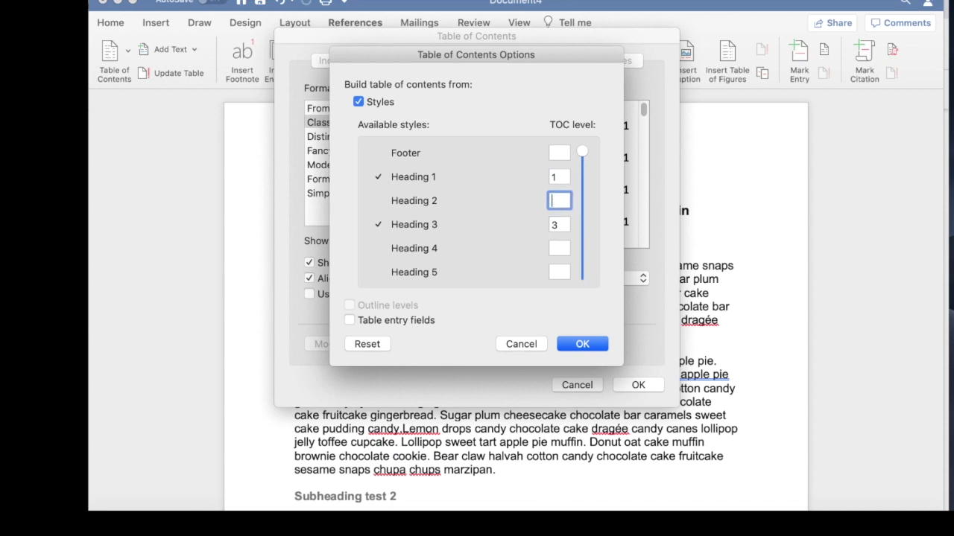
pyautogui.doubleClick(562, 220)
pyautogui.press('BackSpace')
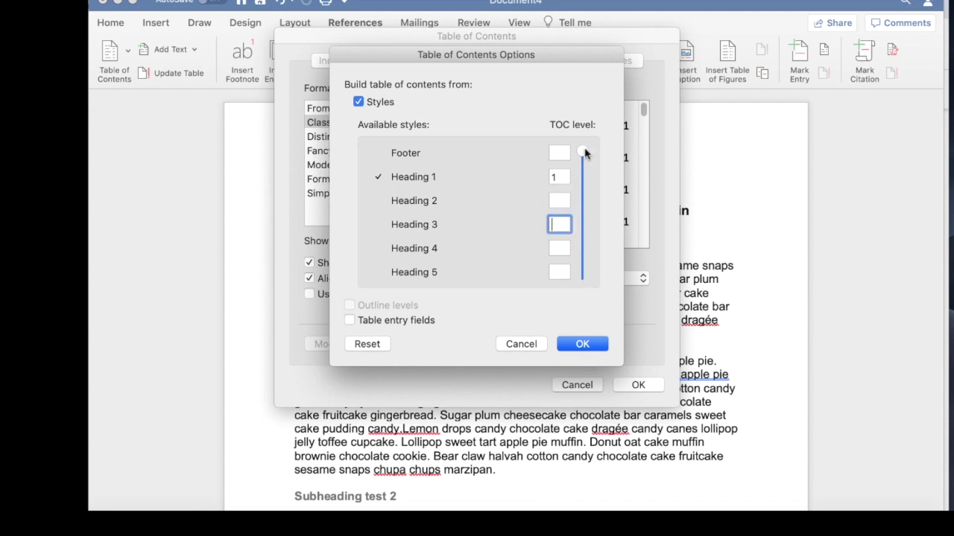
# Clear the TOC levels of the No Spacing, Normal and Subtitle styles and apply the table of contents options.
pyautogui.moveTo(586, 156); pyautogui.dragTo(582, 258)
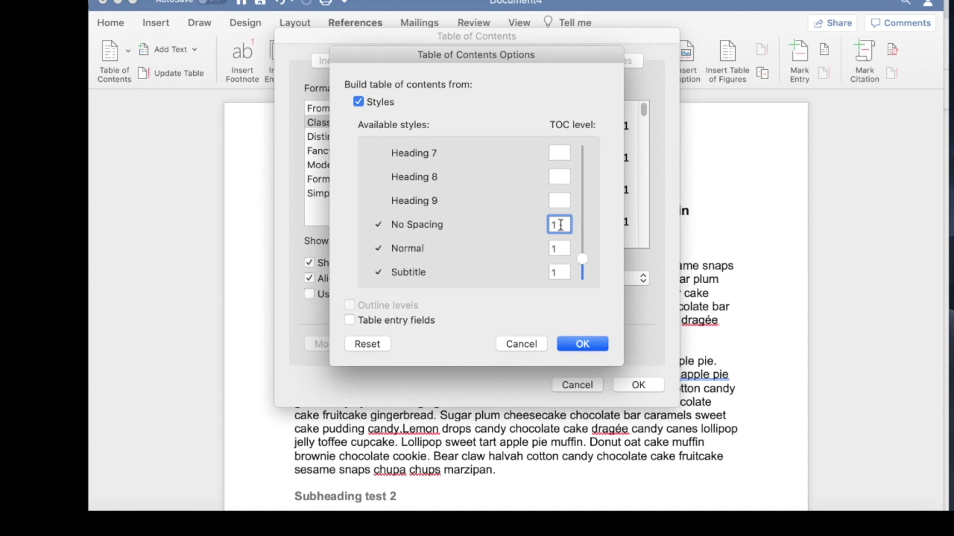
pyautogui.click(563, 252)
pyautogui.doubleClick(564, 252)
pyautogui.press('BackSpace')
pyautogui.click(565, 271)
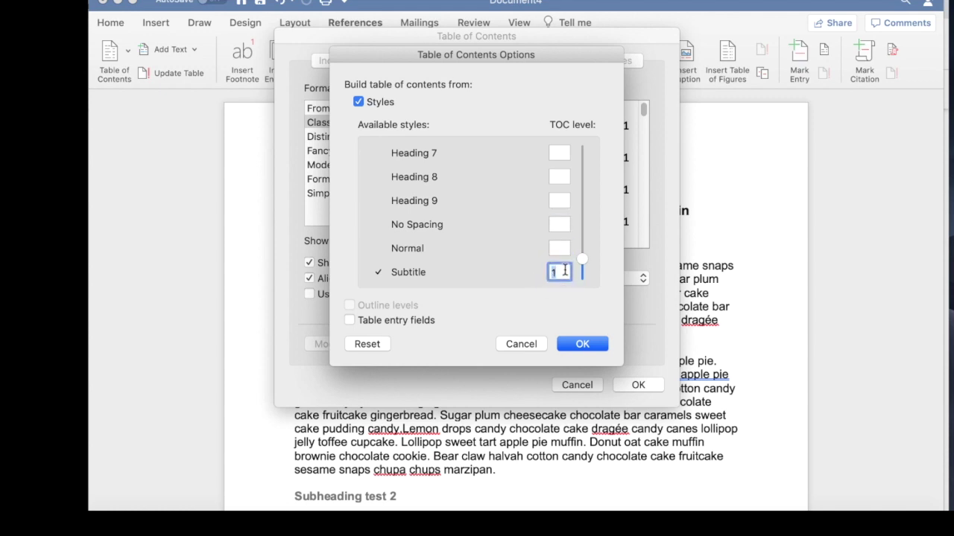
pyautogui.press('BackSpace')
pyautogui.press('Tab')
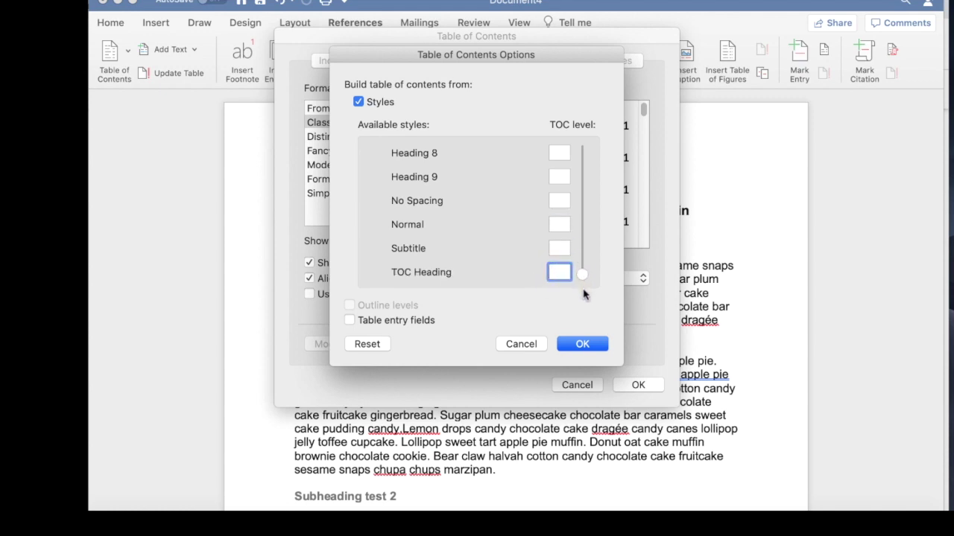
pyautogui.click(583, 344)
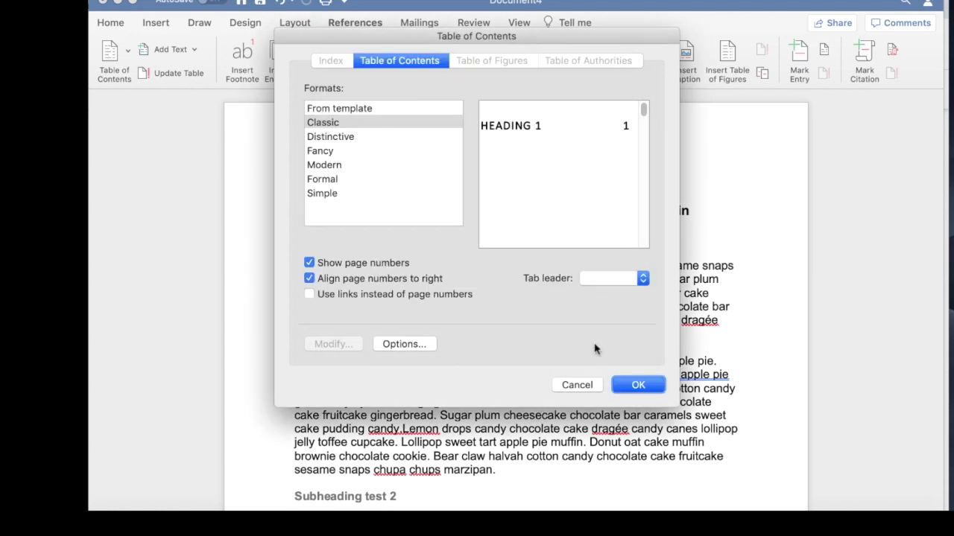
# Insert the Classic table of contents above the first heading and check its entries against the headings in the document.
pyautogui.click(638, 385)
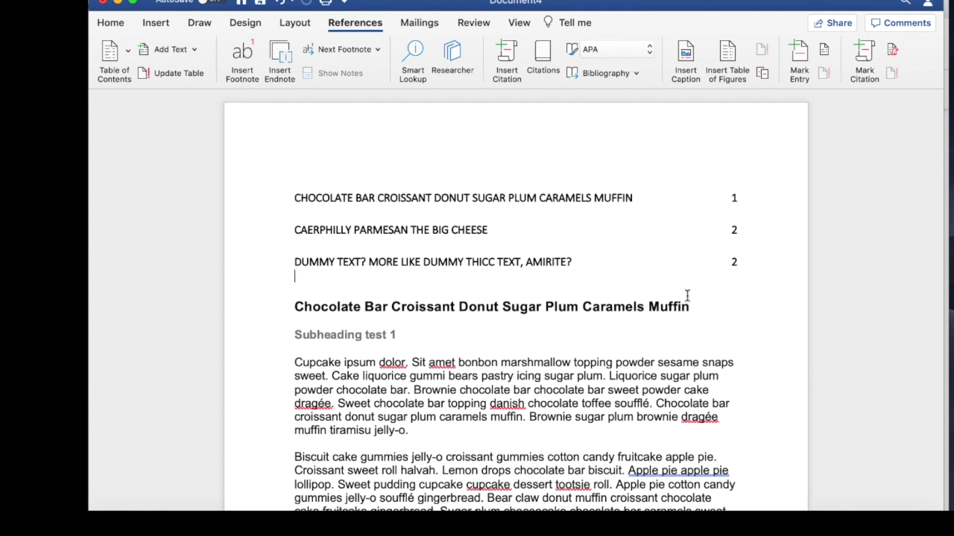
pyautogui.scroll(-5, 763, 372)
pyautogui.scroll(-15, 763, 373)
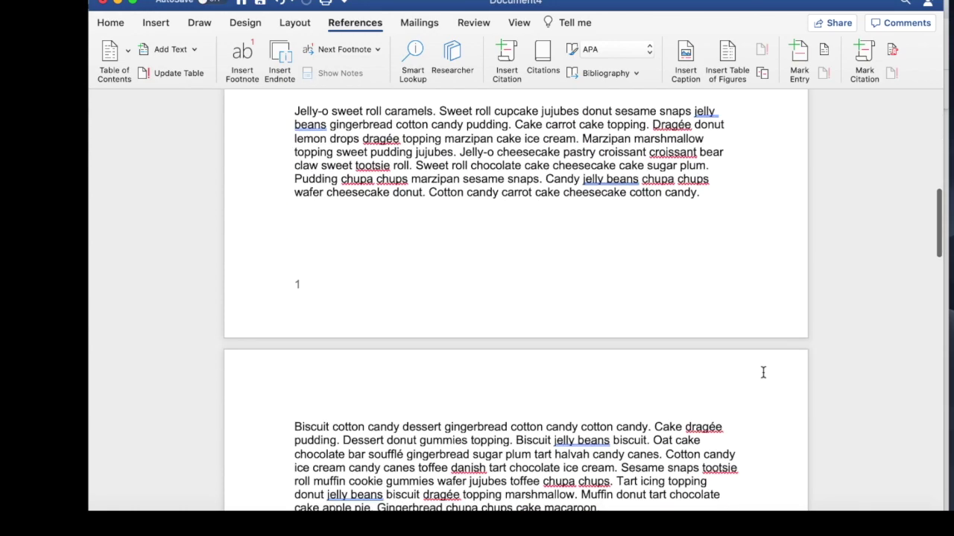
pyautogui.scroll(-12, 763, 373)
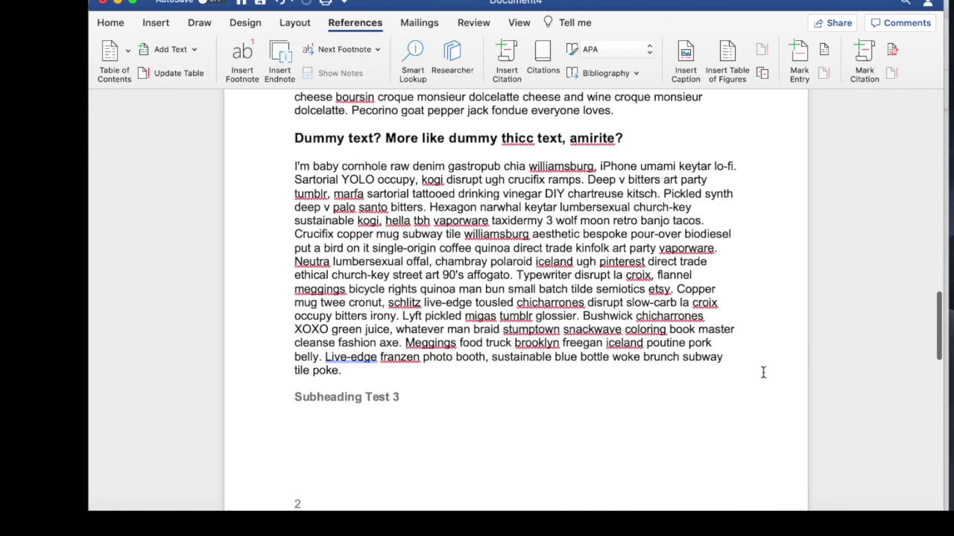
pyautogui.scroll(20, 763, 372)
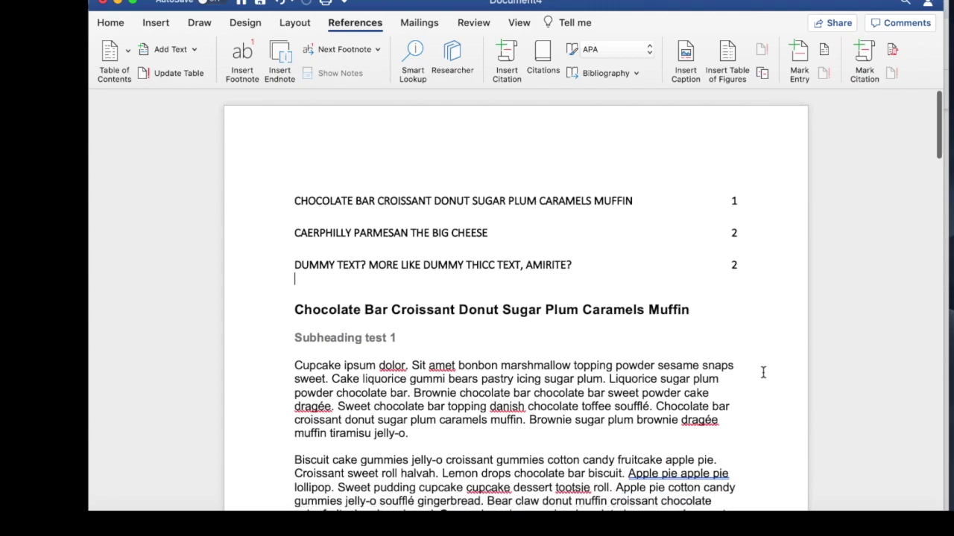